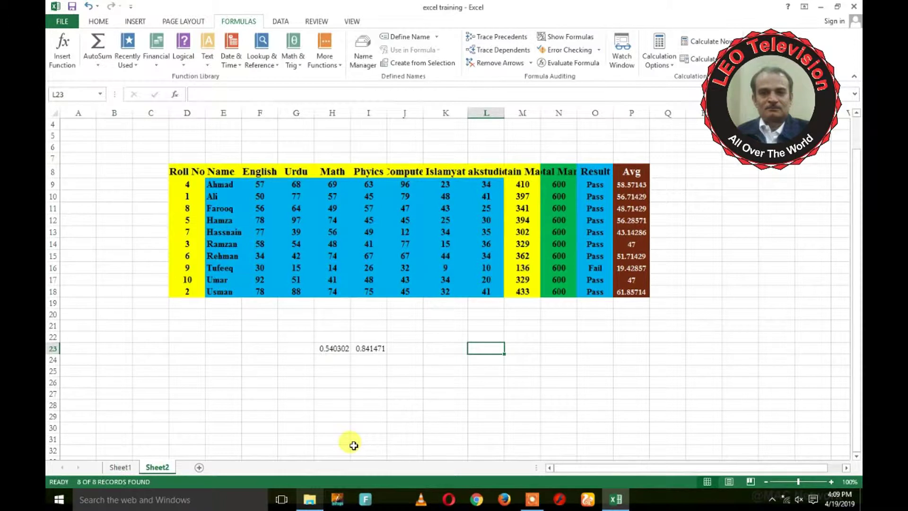
Step: Clear the old cosine and sine results from H23 and I23 in row 23
{"action": "left_click", "coordinate": [156, 219]}
{"action": "left_click", "coordinate": [215, 189]}
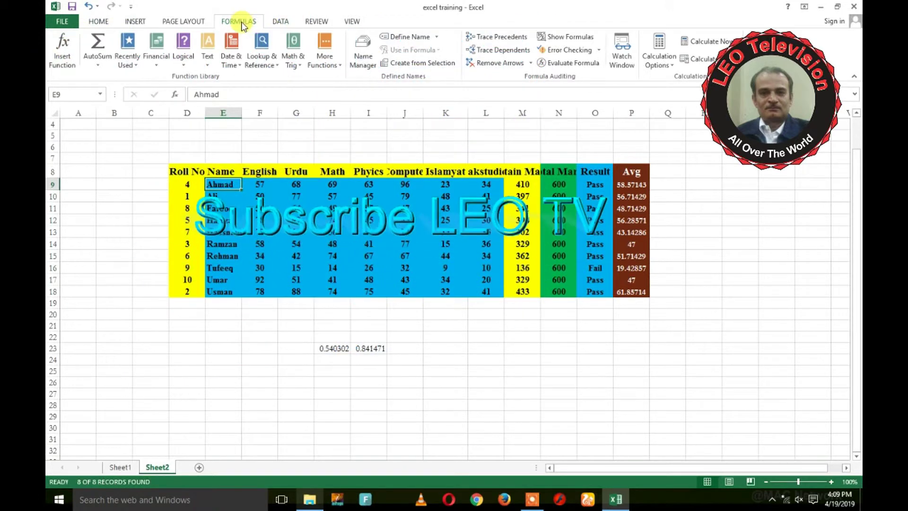
{"action": "left_click", "coordinate": [333, 349]}
{"action": "key", "text": "Delete"}
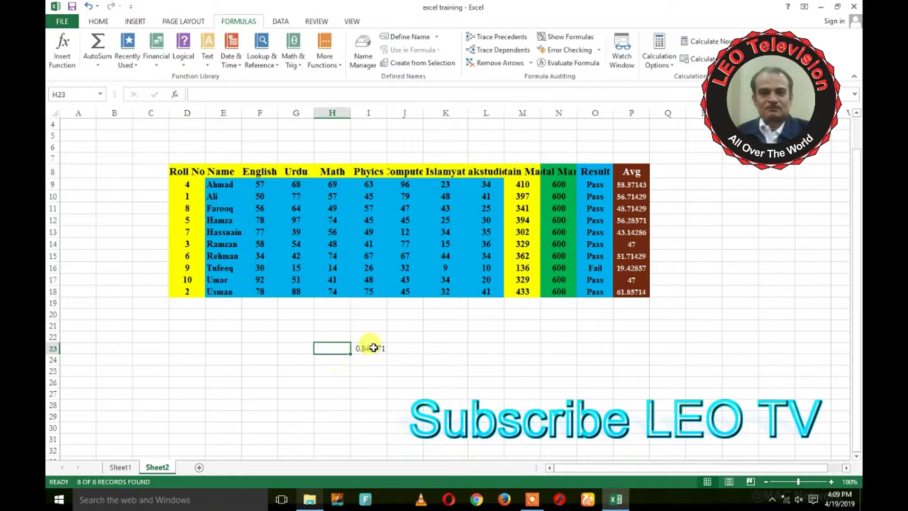
Step: Enter 0 in cell I25
{"action": "left_click", "coordinate": [296, 369]}
{"action": "left_click", "coordinate": [367, 369]}
{"action": "type", "text": "0"}
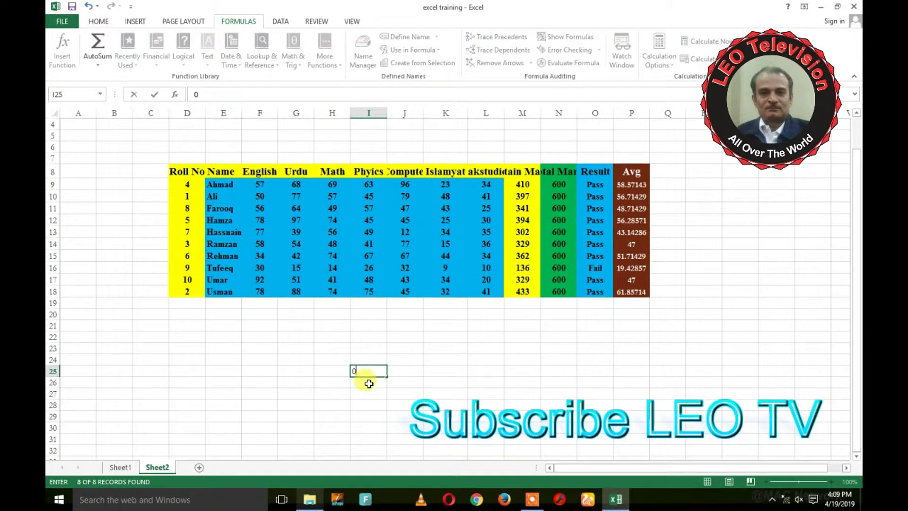
{"action": "left_click", "coordinate": [361, 369]}
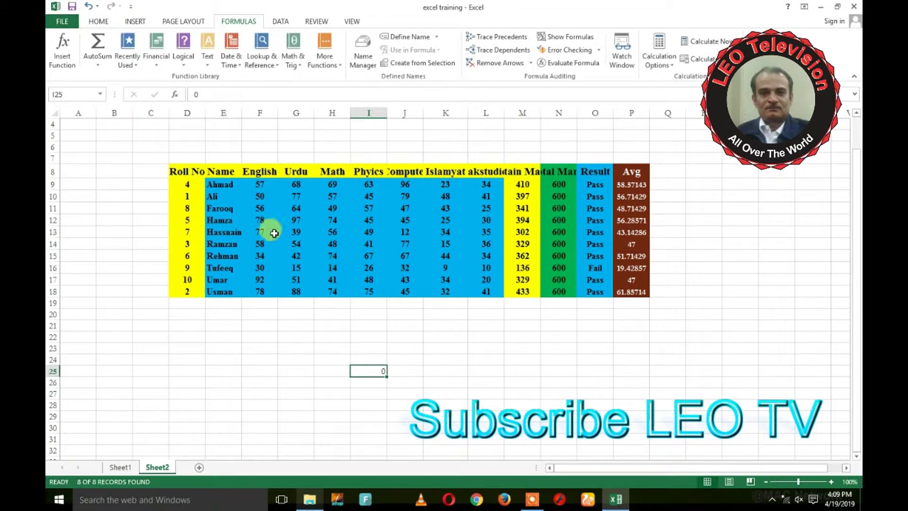
Step: Replace the 0 in I25 with =COS(1) from Math & Trig, showing 0.540302
{"action": "left_click", "coordinate": [293, 50]}
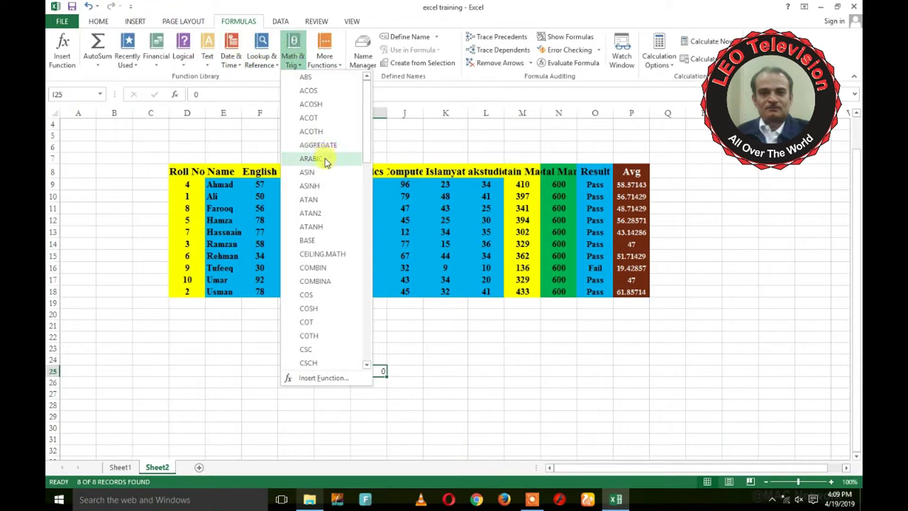
{"action": "scroll", "coordinate": [324, 159], "scroll_direction": "down", "scroll_amount": 3}
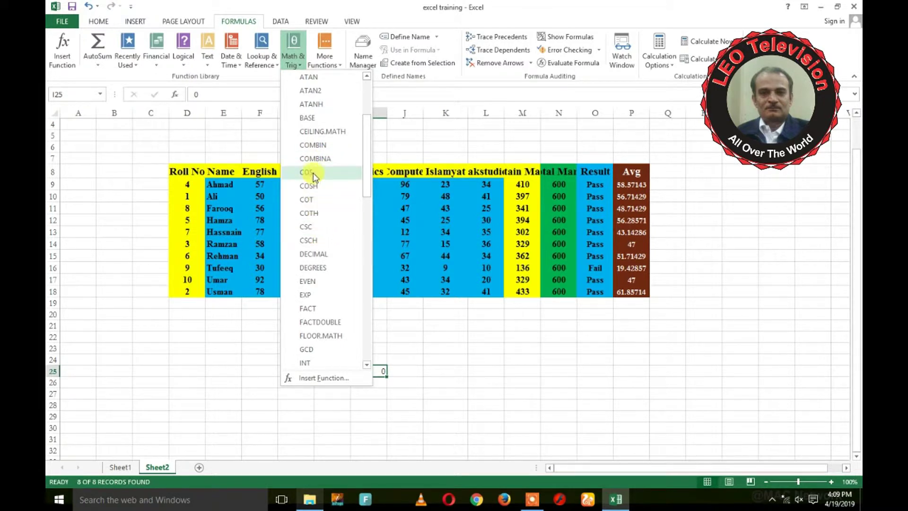
{"action": "left_click", "coordinate": [307, 172]}
{"action": "type", "text": "1"}
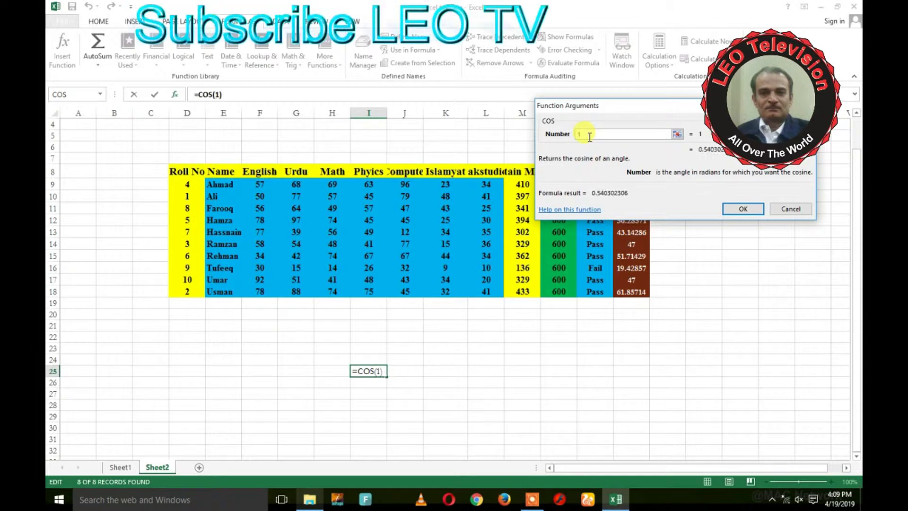
{"action": "key", "text": "Return"}
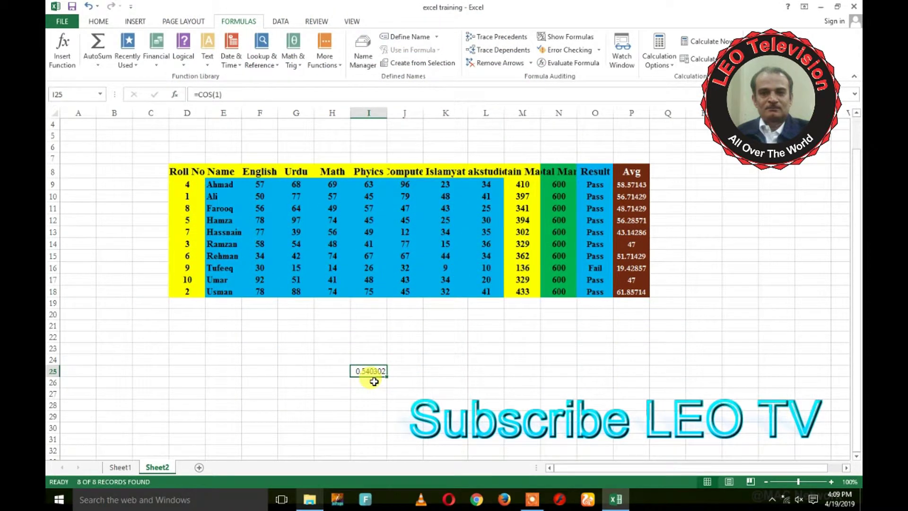
{"action": "left_click", "coordinate": [404, 371]}
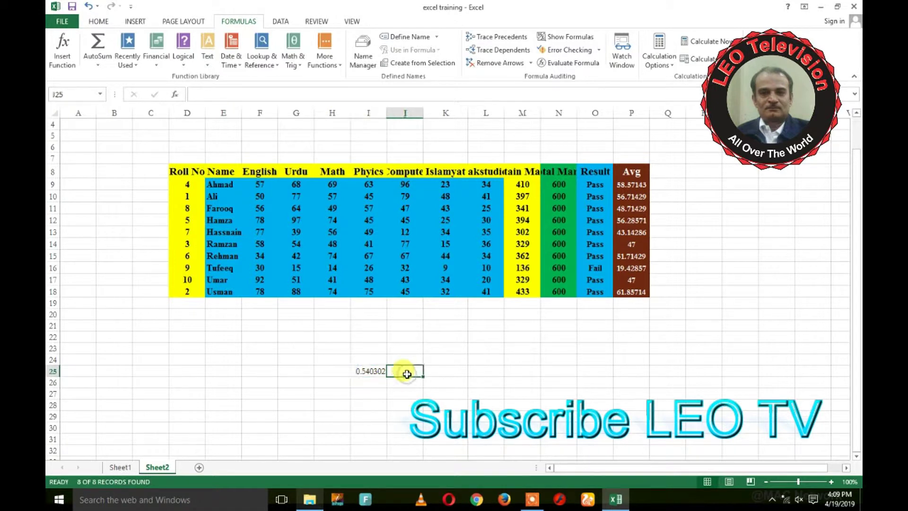
Step: Enter =BASE(10,2,2) in K25 so it displays 1010
{"action": "left_click", "coordinate": [460, 369]}
{"action": "type", "text": "4"}
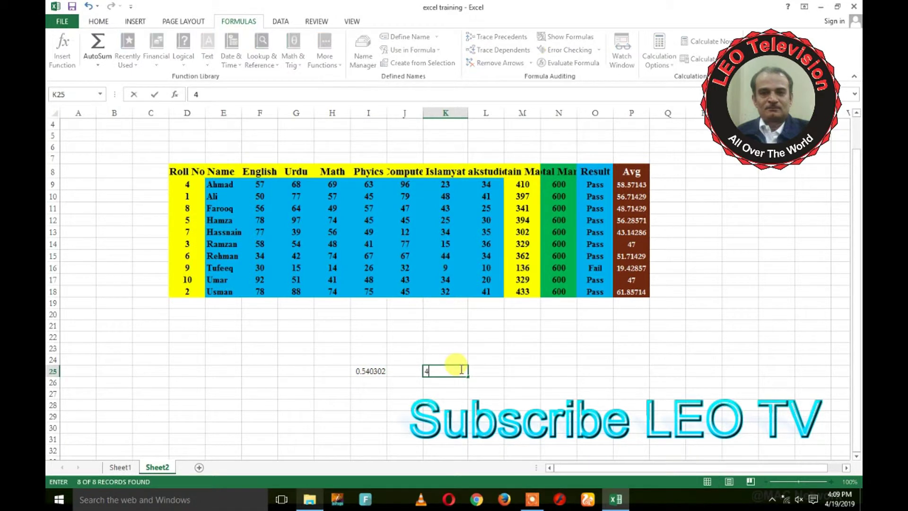
{"action": "key", "text": "Escape"}
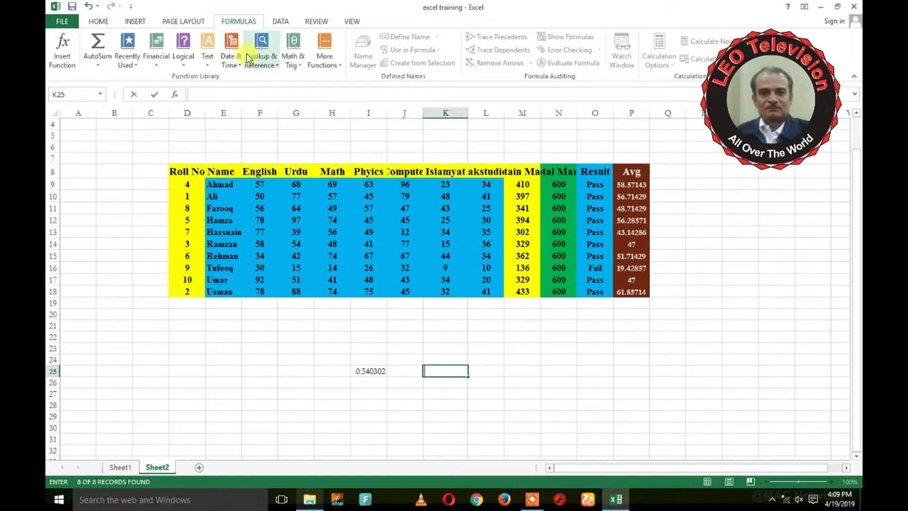
{"action": "left_click", "coordinate": [294, 57]}
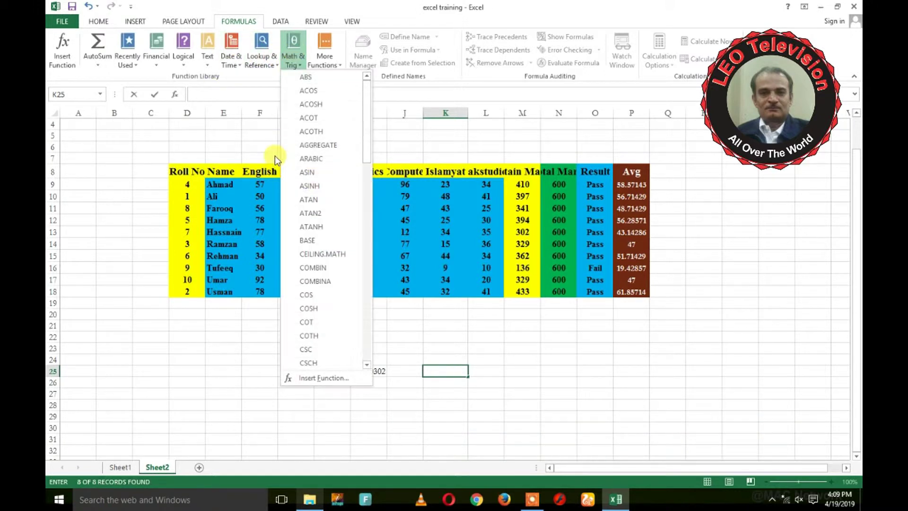
{"action": "scroll", "coordinate": [324, 142], "scroll_direction": "up", "scroll_amount": 2}
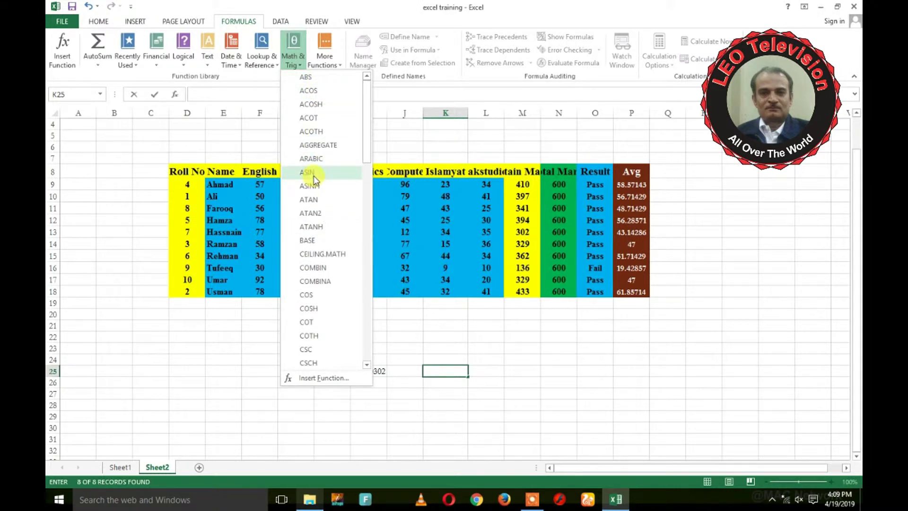
{"action": "scroll", "coordinate": [314, 182], "scroll_direction": "down", "scroll_amount": 2}
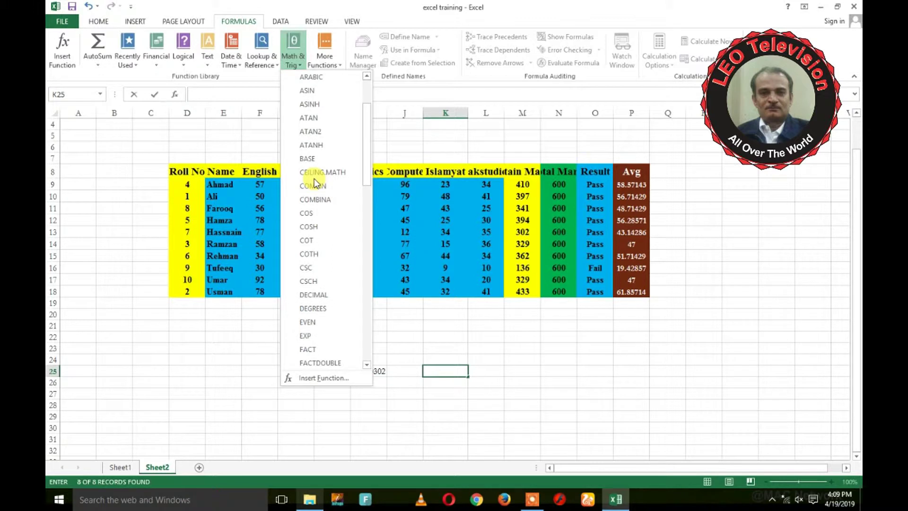
{"action": "left_click", "coordinate": [317, 119]}
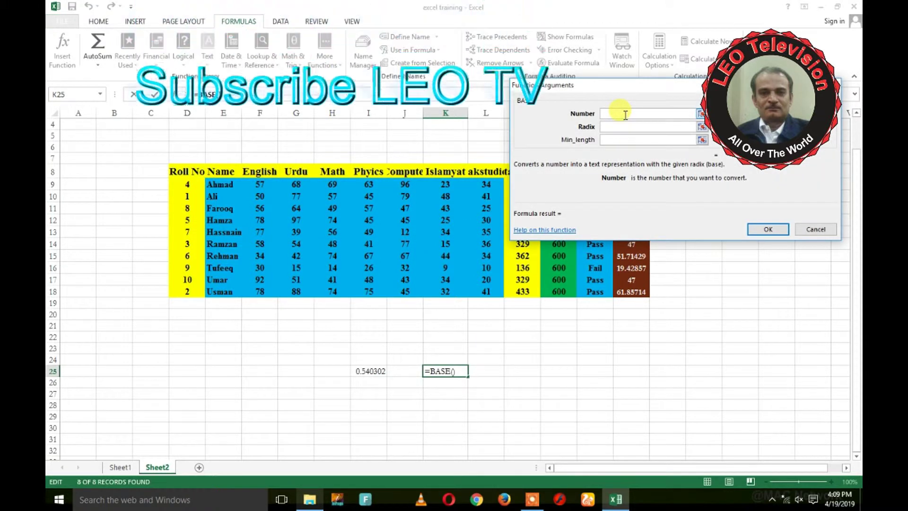
{"action": "type", "text": "10"}
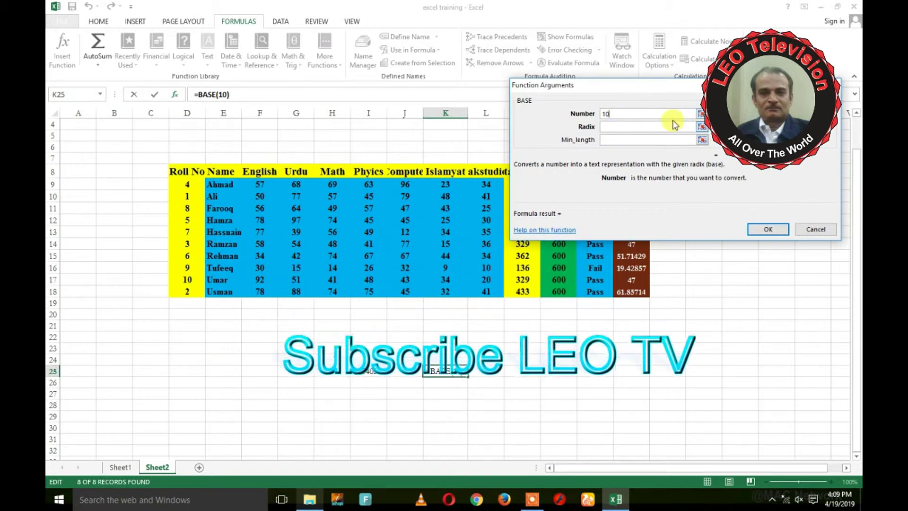
{"action": "left_click", "coordinate": [639, 128]}
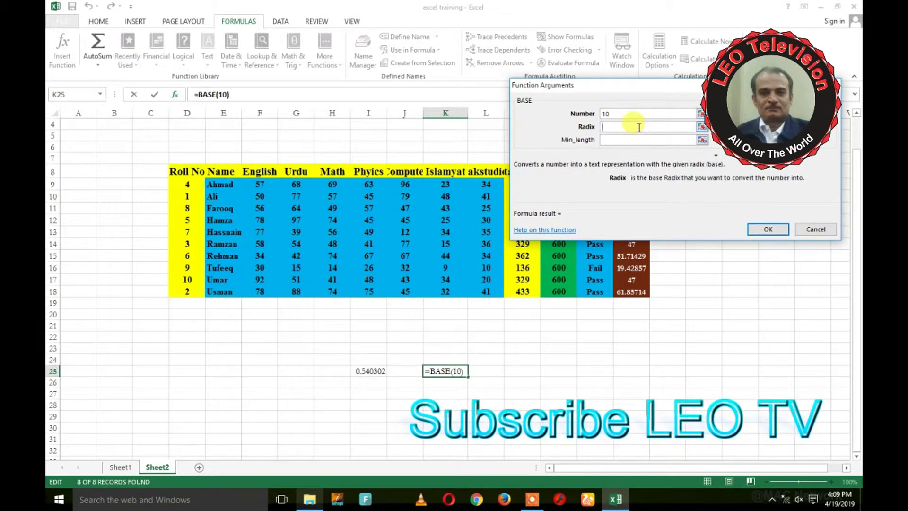
{"action": "type", "text": "2"}
{"action": "left_click", "coordinate": [639, 141]}
{"action": "type", "text": "2"}
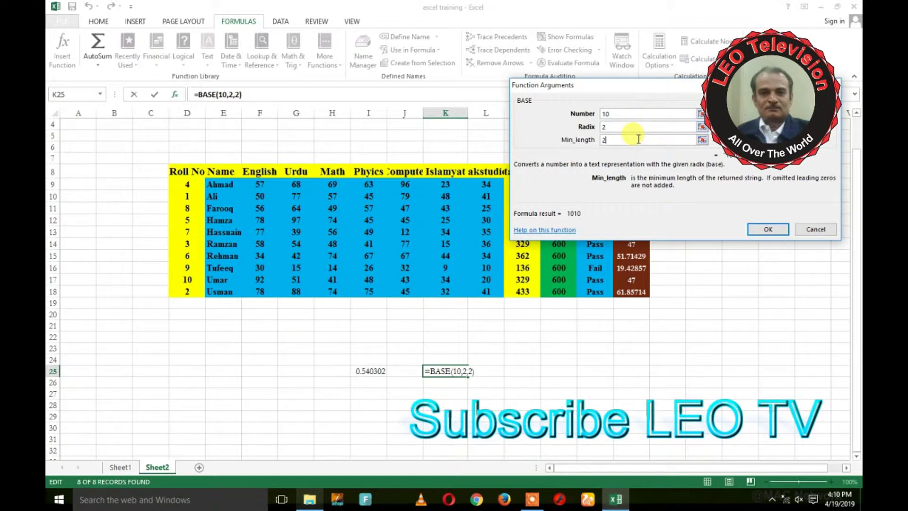
{"action": "left_click", "coordinate": [767, 230]}
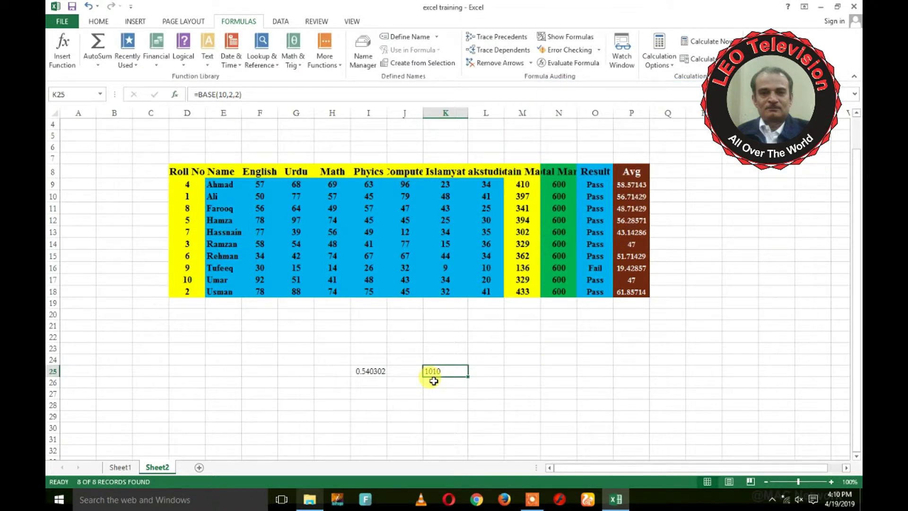
{"action": "left_click", "coordinate": [290, 41]}
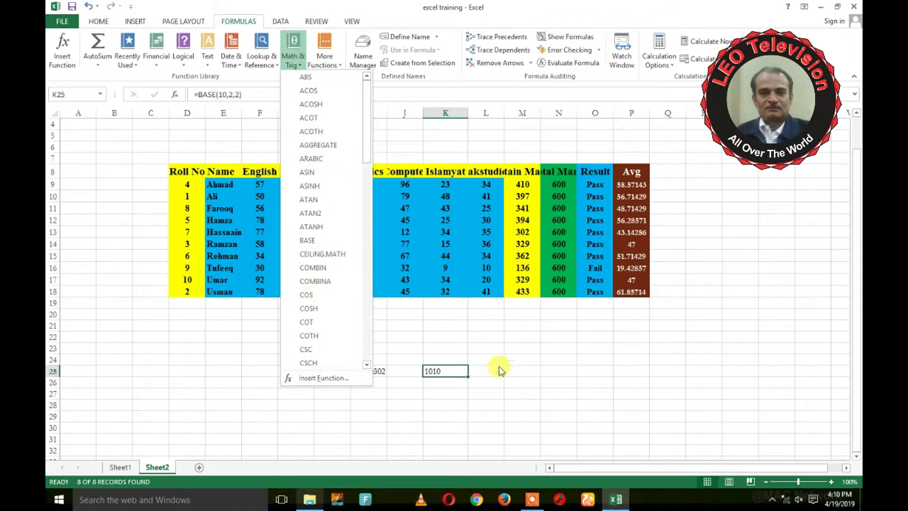
Step: Put =LOG(10,2) in M25 so it shows 3.321928
{"action": "left_click", "coordinate": [527, 370]}
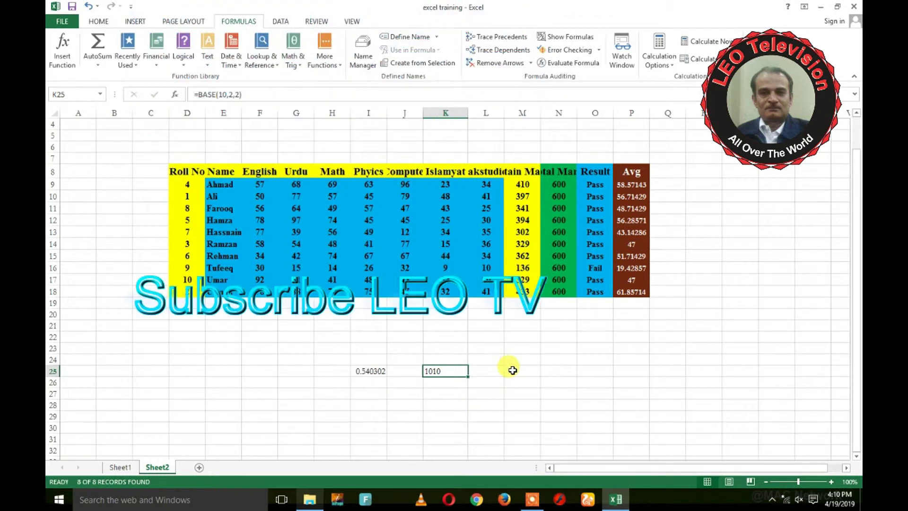
{"action": "left_click", "coordinate": [512, 369]}
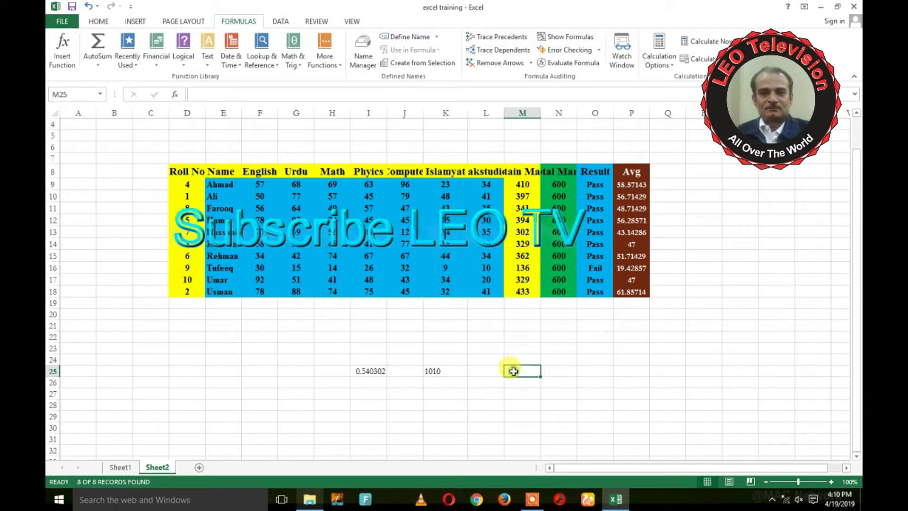
{"action": "left_click", "coordinate": [292, 47]}
{"action": "scroll", "coordinate": [320, 259], "scroll_direction": "down", "scroll_amount": 4}
{"action": "scroll", "coordinate": [319, 259], "scroll_direction": "down", "scroll_amount": 1}
{"action": "scroll", "coordinate": [320, 259], "scroll_direction": "down", "scroll_amount": 1}
{"action": "left_click", "coordinate": [316, 281]}
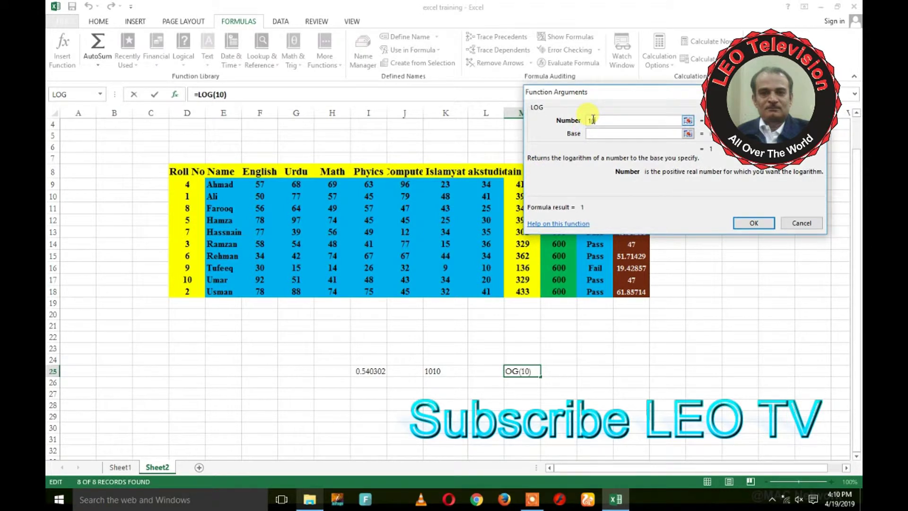
{"action": "left_click", "coordinate": [608, 131]}
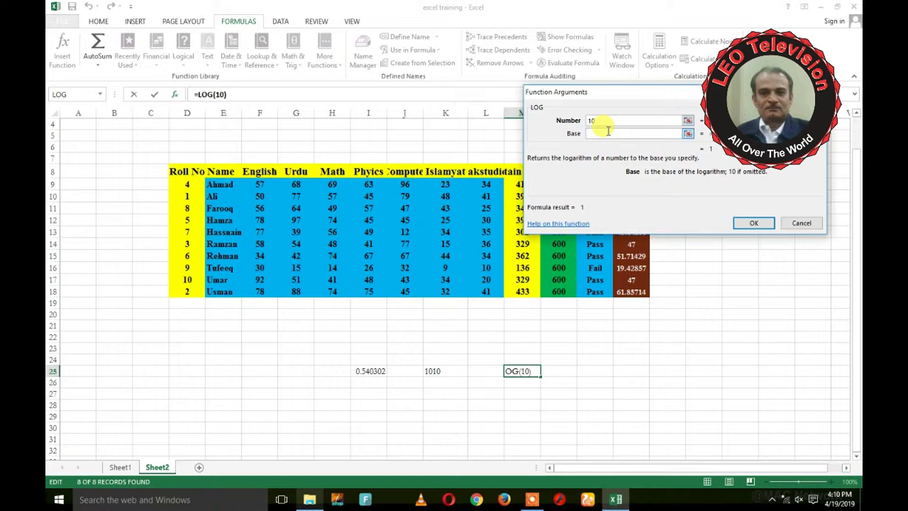
{"action": "type", "text": "2"}
{"action": "type", "text": ",2"}
{"action": "key", "text": "Return"}
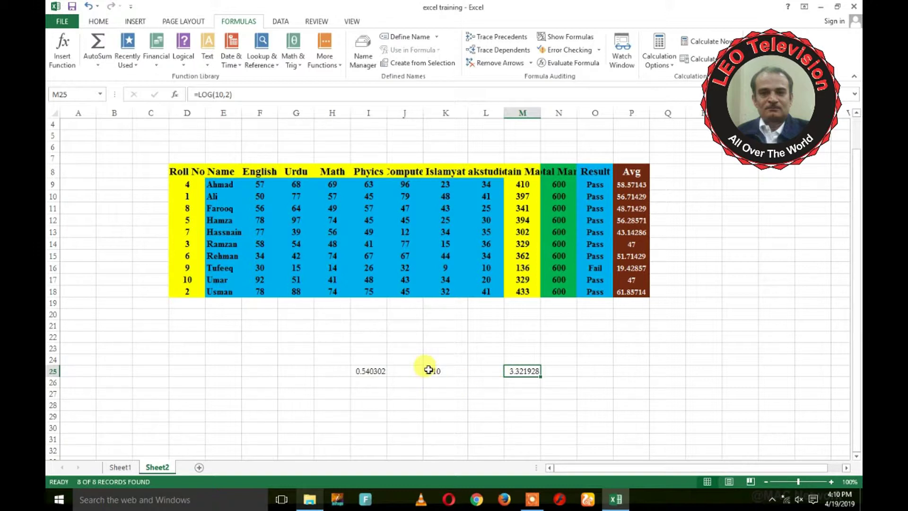
{"action": "left_click", "coordinate": [444, 348]}
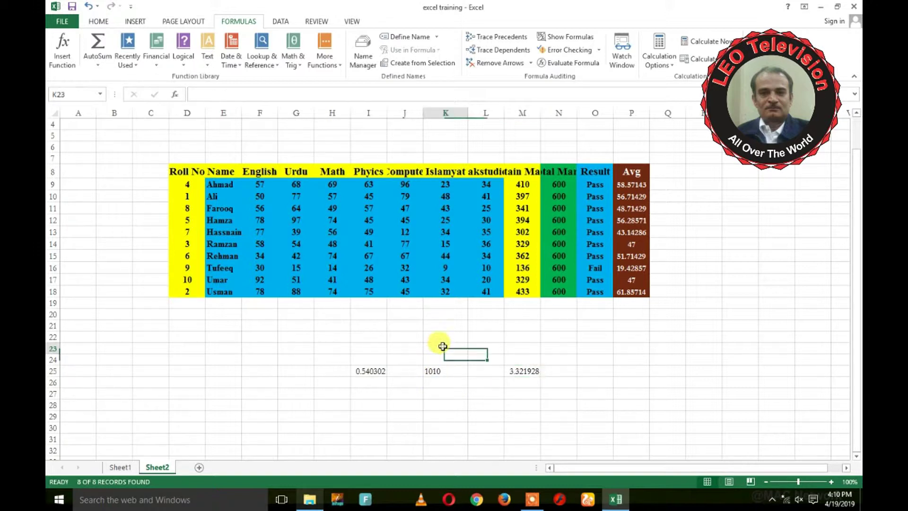
Step: Build =MAX(G11:I11,G15:J15) in K23, giving 74
{"action": "left_click", "coordinate": [328, 56]}
{"action": "mouse_move", "coordinate": [340, 78]}
{"action": "scroll", "coordinate": [409, 146], "scroll_direction": "down", "scroll_amount": 1}
{"action": "scroll", "coordinate": [409, 146], "scroll_direction": "down", "scroll_amount": 1}
{"action": "scroll", "coordinate": [409, 145], "scroll_direction": "down", "scroll_amount": 1}
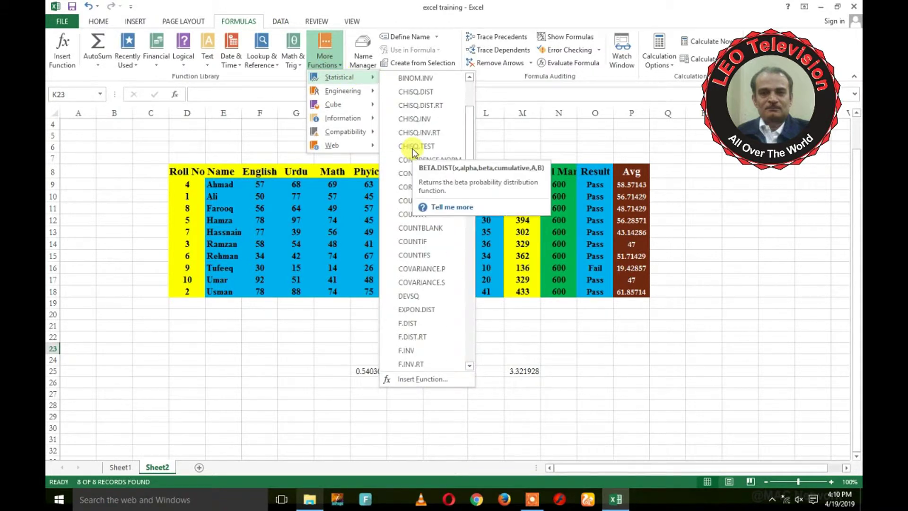
{"action": "scroll", "coordinate": [434, 293], "scroll_direction": "down", "scroll_amount": 2}
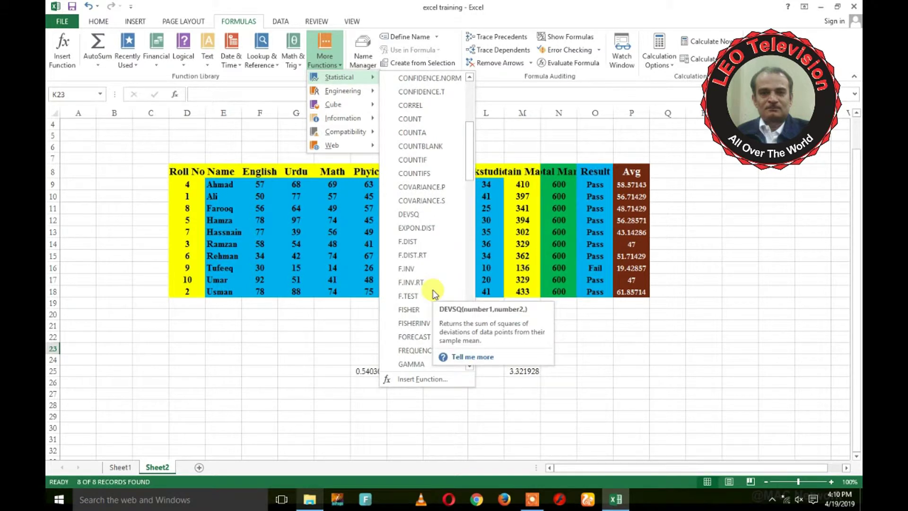
{"action": "scroll", "coordinate": [434, 293], "scroll_direction": "down", "scroll_amount": 1}
{"action": "scroll", "coordinate": [434, 293], "scroll_direction": "down", "scroll_amount": 2}
{"action": "scroll", "coordinate": [434, 294], "scroll_direction": "down", "scroll_amount": 2}
{"action": "scroll", "coordinate": [433, 289], "scroll_direction": "down", "scroll_amount": 2}
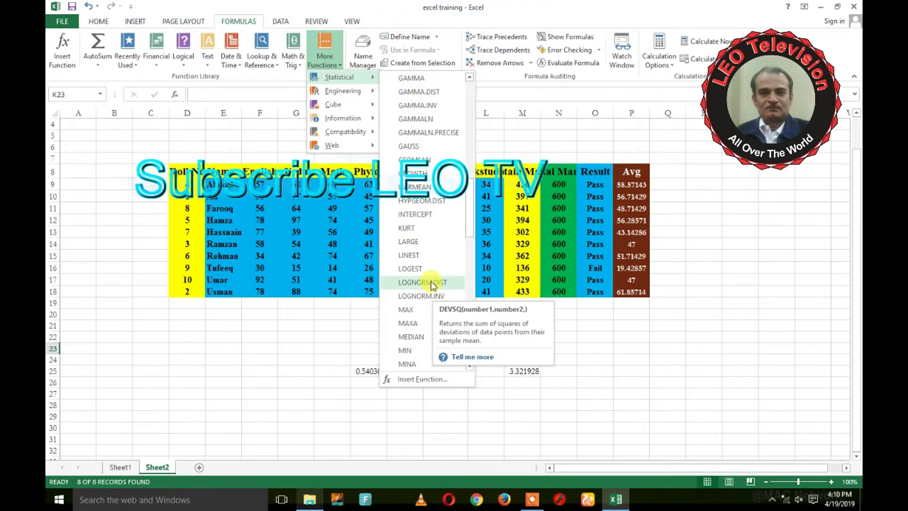
{"action": "scroll", "coordinate": [426, 255], "scroll_direction": "down", "scroll_amount": 2}
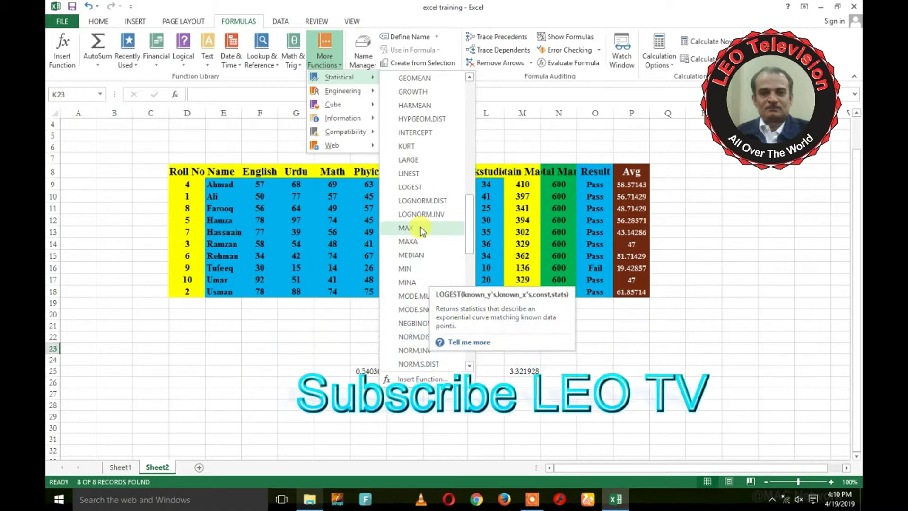
{"action": "left_click", "coordinate": [423, 231]}
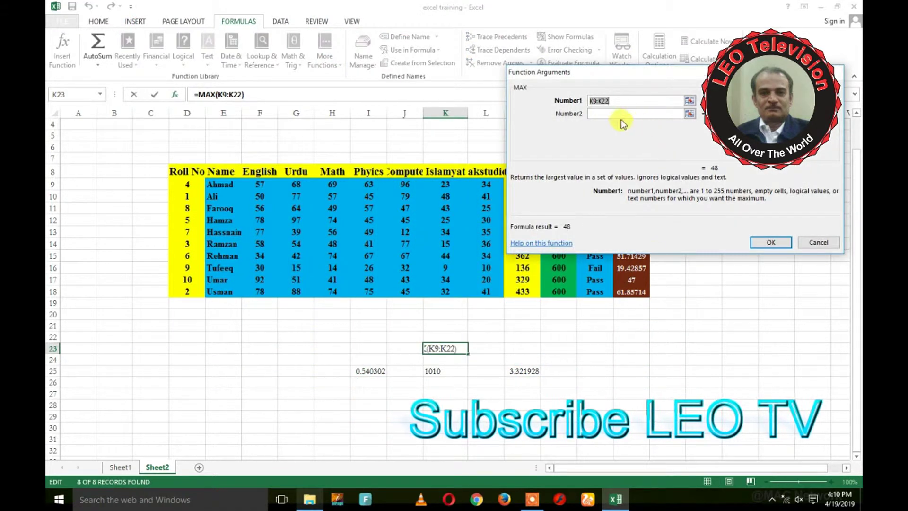
{"action": "left_click_drag", "start_coordinate": [295, 208], "coordinate": [367, 210]}
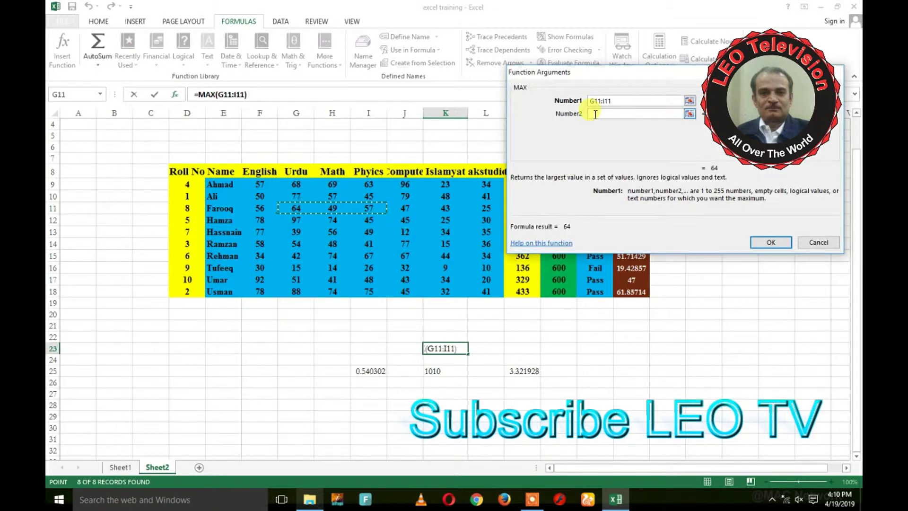
{"action": "left_click", "coordinate": [595, 114]}
{"action": "left_click_drag", "start_coordinate": [304, 255], "coordinate": [387, 258]}
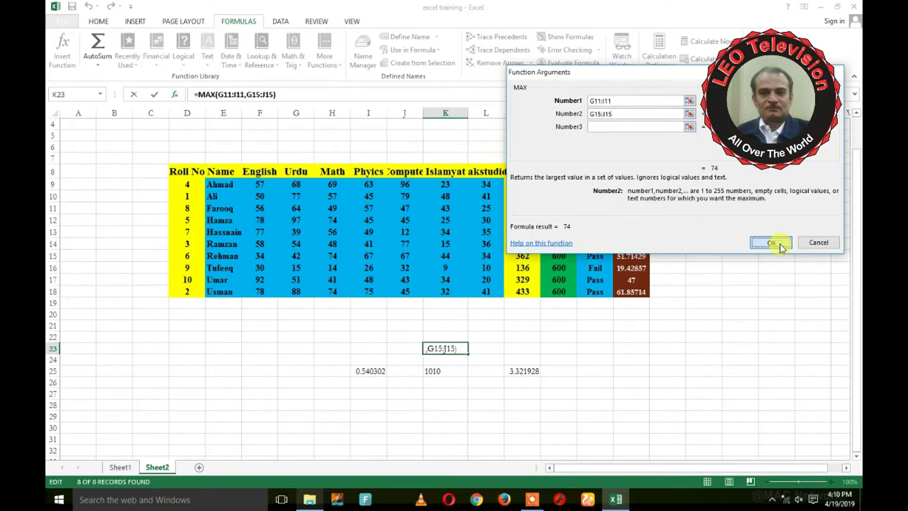
{"action": "left_click", "coordinate": [770, 242]}
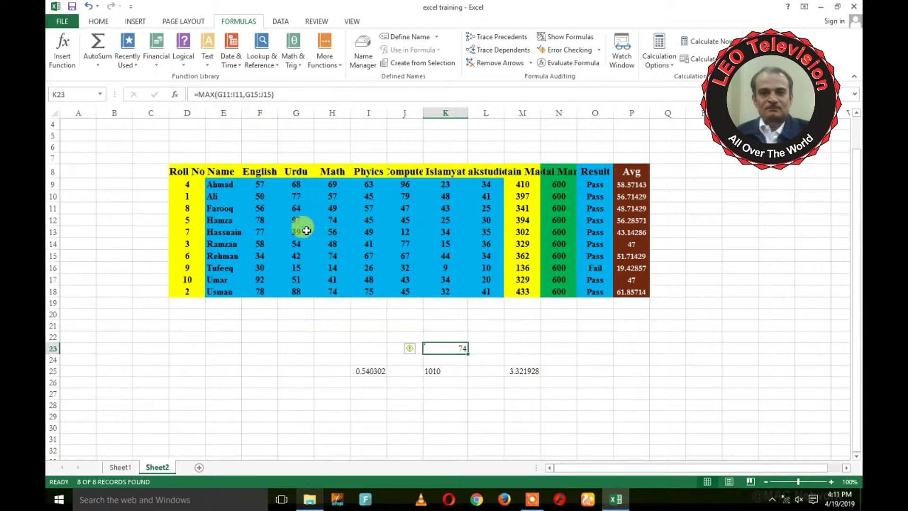
Step: Insert =INFO(E11:E14) into F23 from the Information functions, returning #VALUE!
{"action": "left_click", "coordinate": [474, 385]}
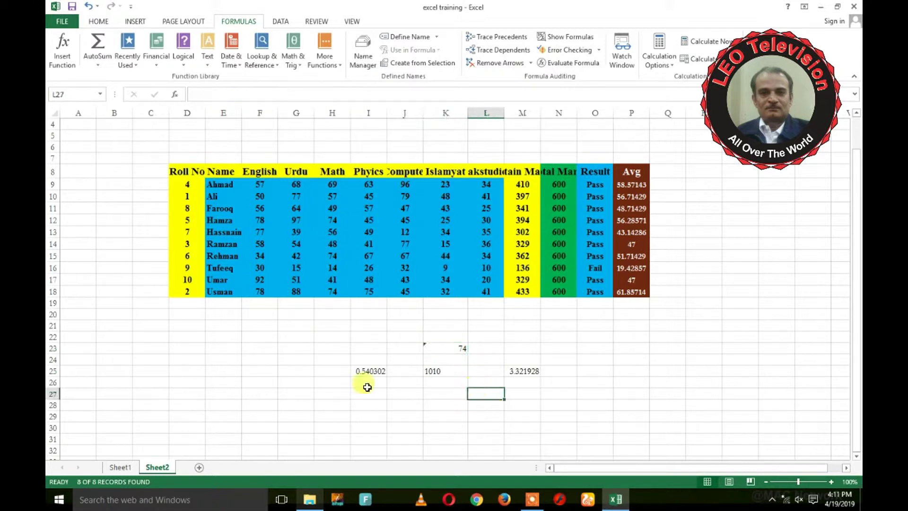
{"action": "left_click", "coordinate": [276, 344]}
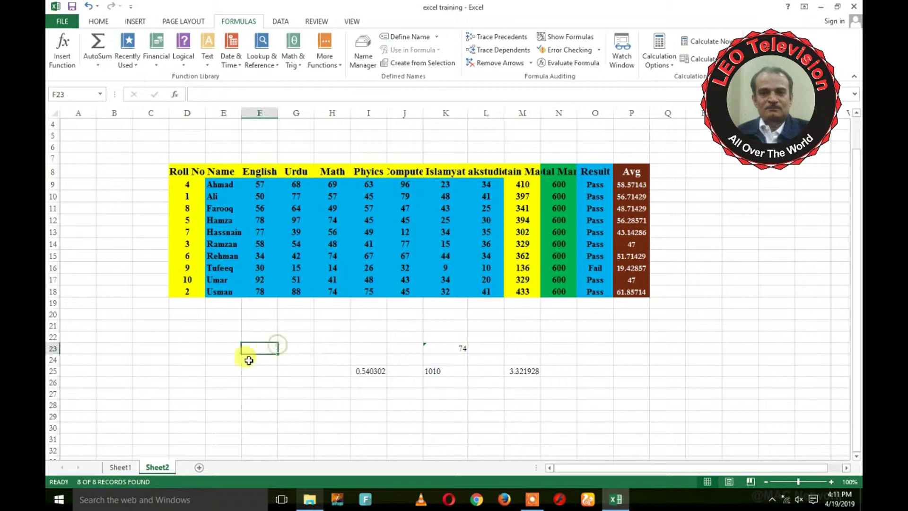
{"action": "left_click", "coordinate": [324, 54]}
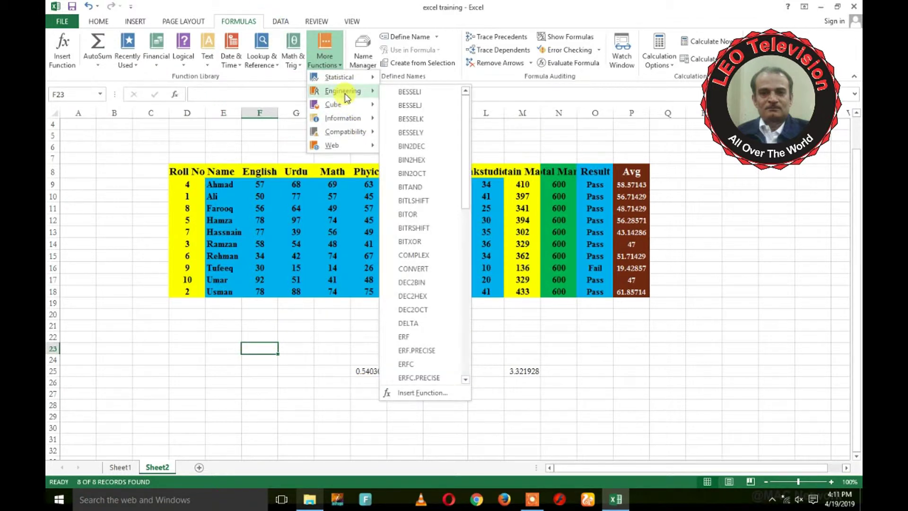
{"action": "scroll", "coordinate": [431, 245], "scroll_direction": "down", "scroll_amount": 3}
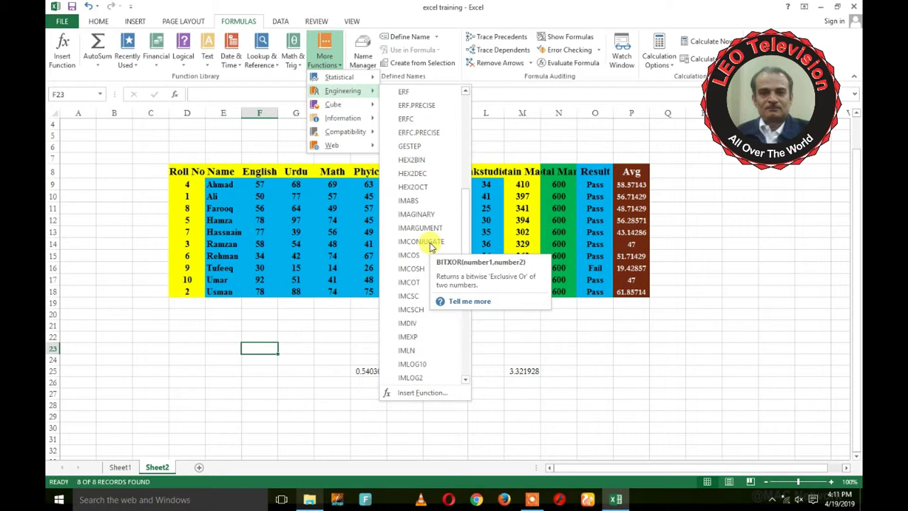
{"action": "scroll", "coordinate": [431, 245], "scroll_direction": "down", "scroll_amount": 3}
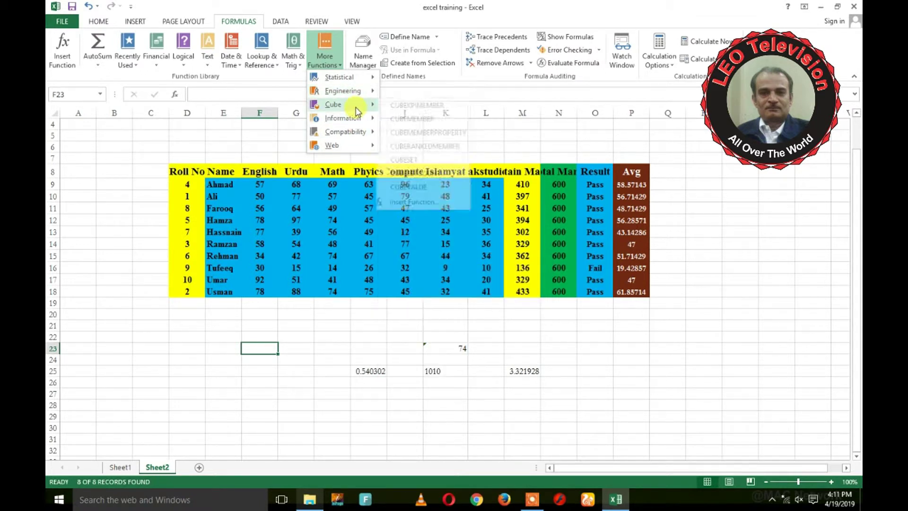
{"action": "mouse_move", "coordinate": [342, 118]}
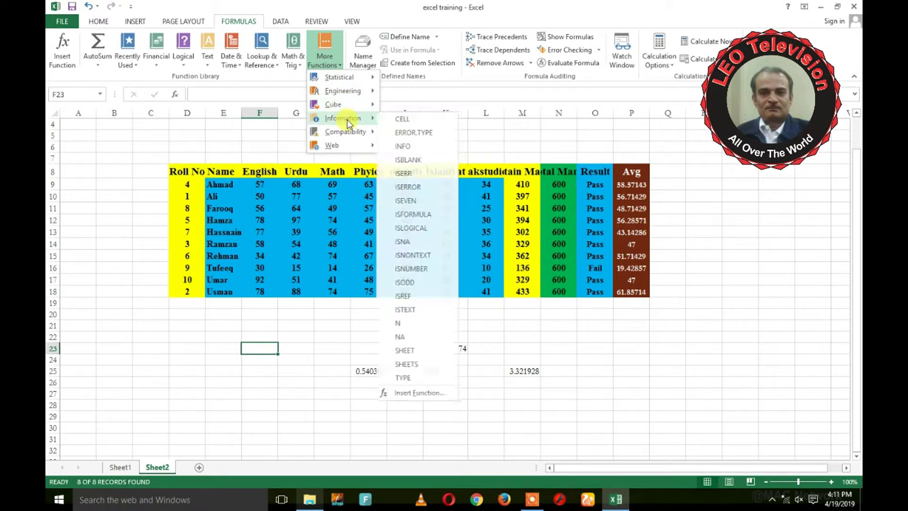
{"action": "left_click", "coordinate": [402, 145]}
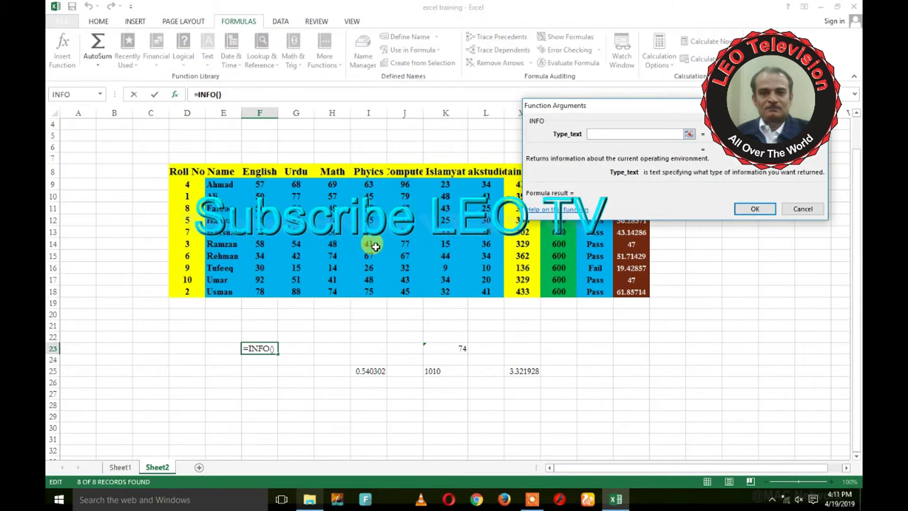
{"action": "left_click", "coordinate": [612, 135]}
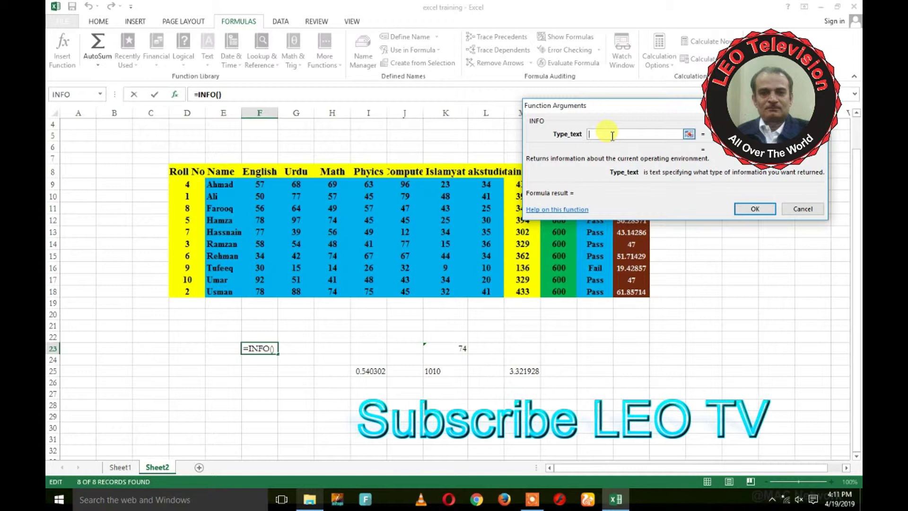
{"action": "left_click_drag", "start_coordinate": [208, 208], "coordinate": [223, 243]}
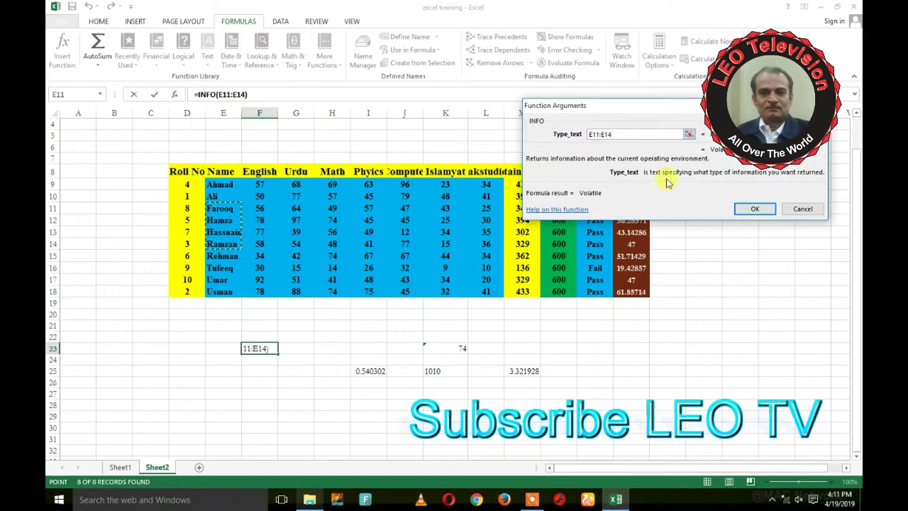
{"action": "left_click", "coordinate": [752, 209]}
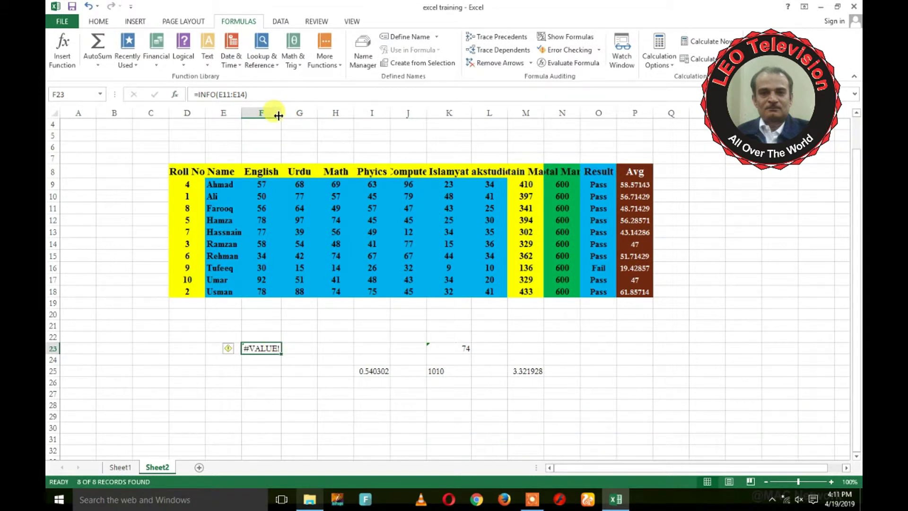
Step: Widen column F and re-commit the F23 formula
{"action": "left_click_drag", "start_coordinate": [279, 115], "coordinate": [354, 115]}
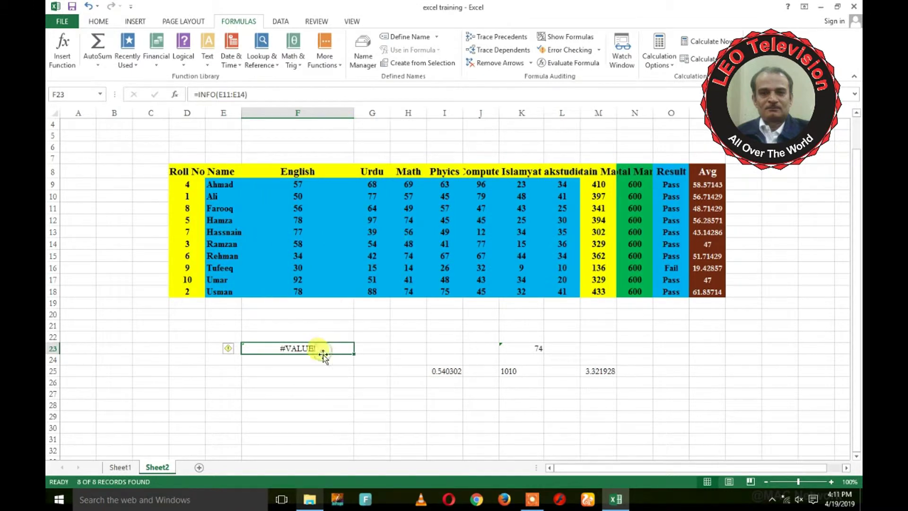
{"action": "double_click", "coordinate": [300, 348]}
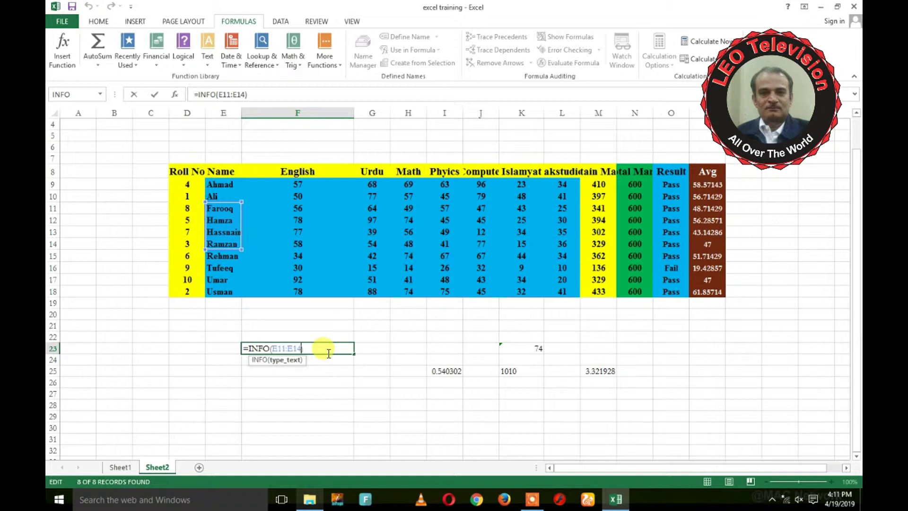
{"action": "key", "text": "Return"}
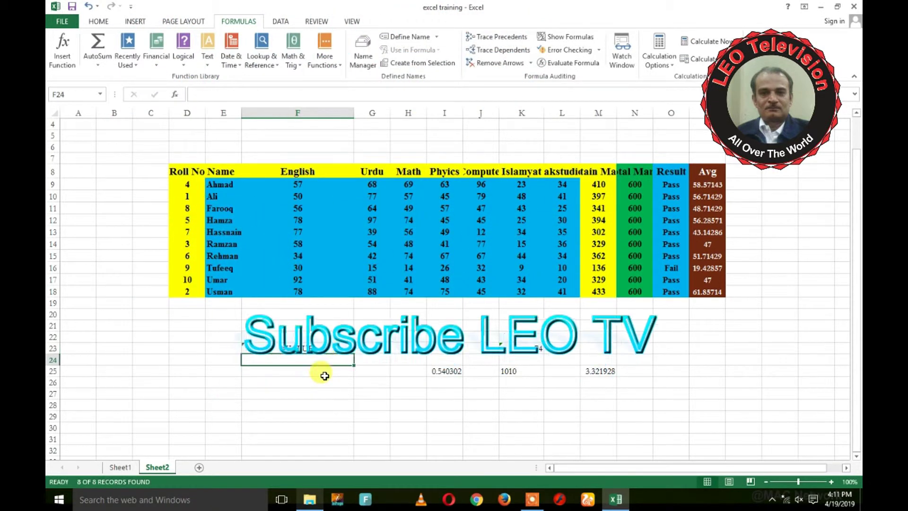
{"action": "left_click", "coordinate": [324, 379]}
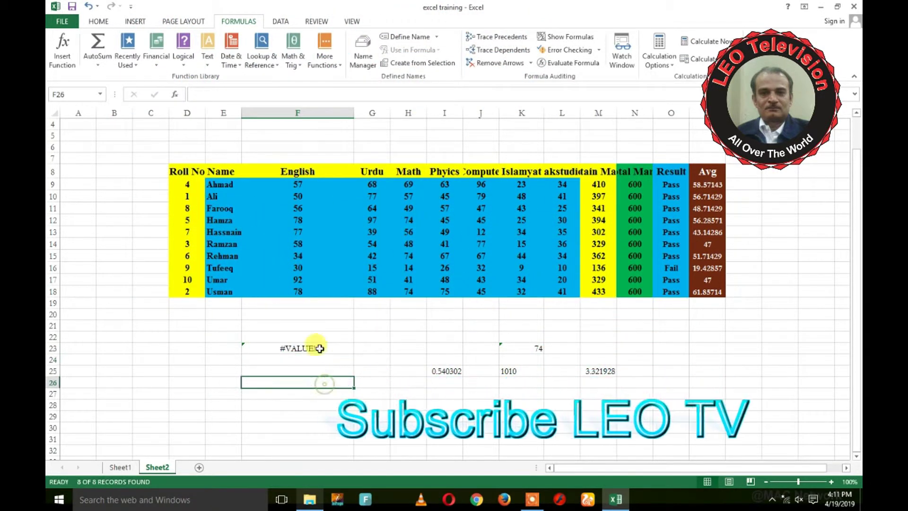
{"action": "left_click", "coordinate": [322, 48]}
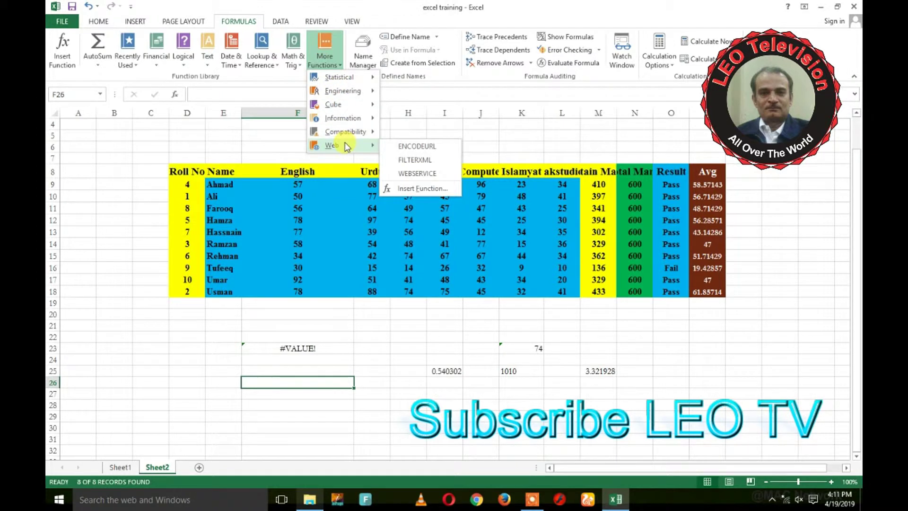
{"action": "left_click", "coordinate": [293, 55]}
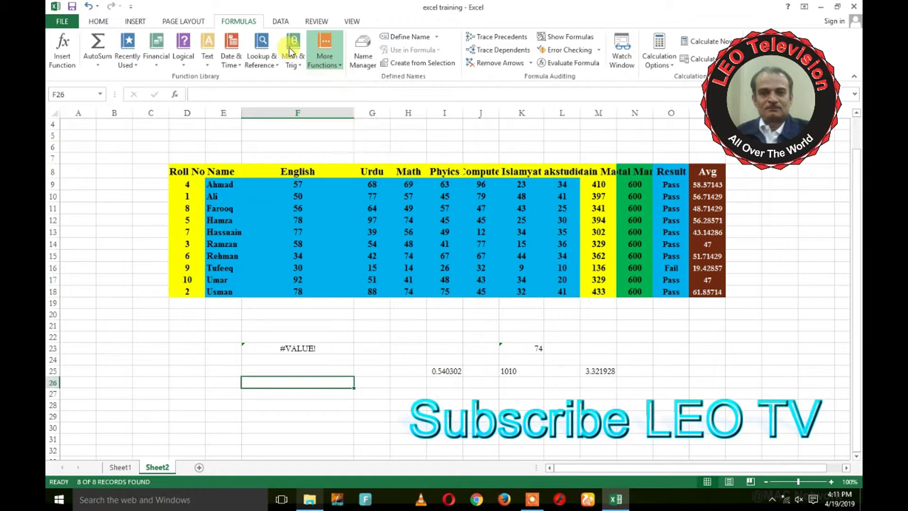
{"action": "scroll", "coordinate": [298, 100], "scroll_direction": "down", "scroll_amount": 10}
{"action": "scroll", "coordinate": [297, 109], "scroll_direction": "down", "scroll_amount": 9}
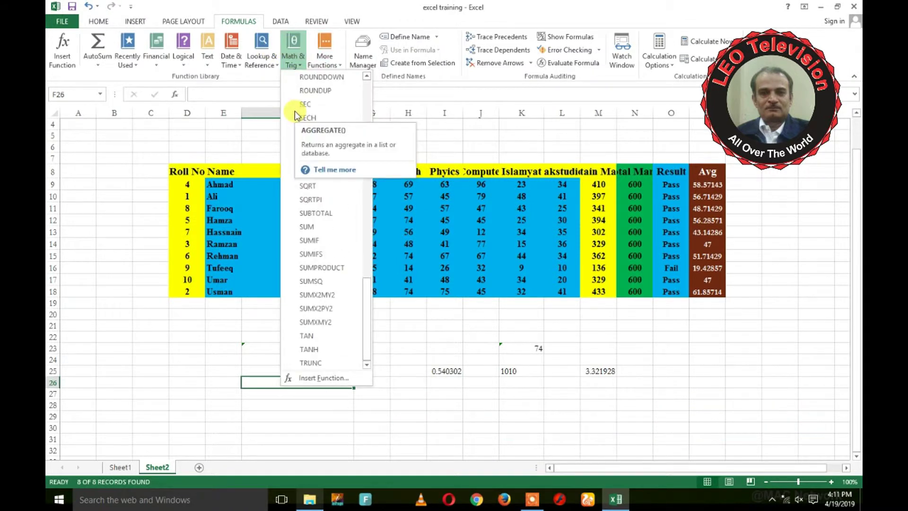
{"action": "left_click", "coordinate": [263, 54]}
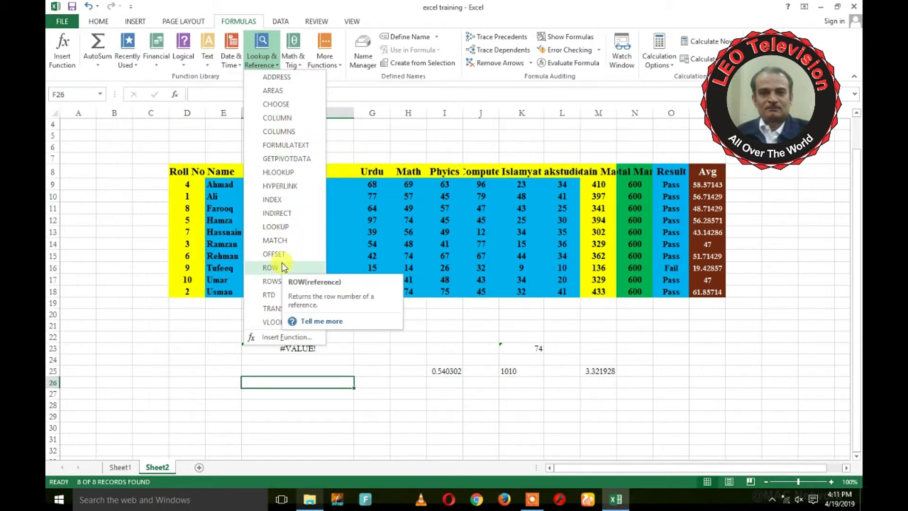
{"action": "left_click", "coordinate": [238, 49]}
{"action": "left_click", "coordinate": [239, 48]}
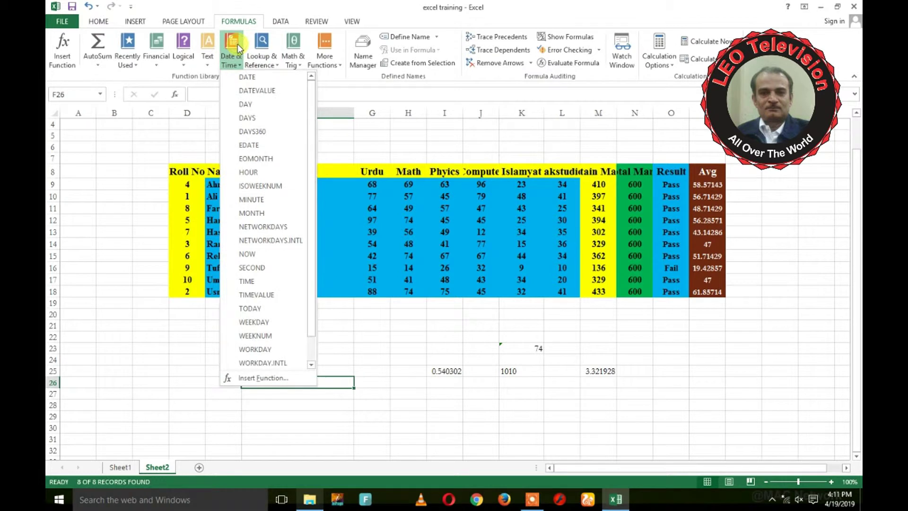
{"action": "left_click", "coordinate": [193, 395]}
Step: Enter =DATE(2019,4,19) in F28 so it shows 4/19/2019
{"action": "left_click", "coordinate": [288, 403]}
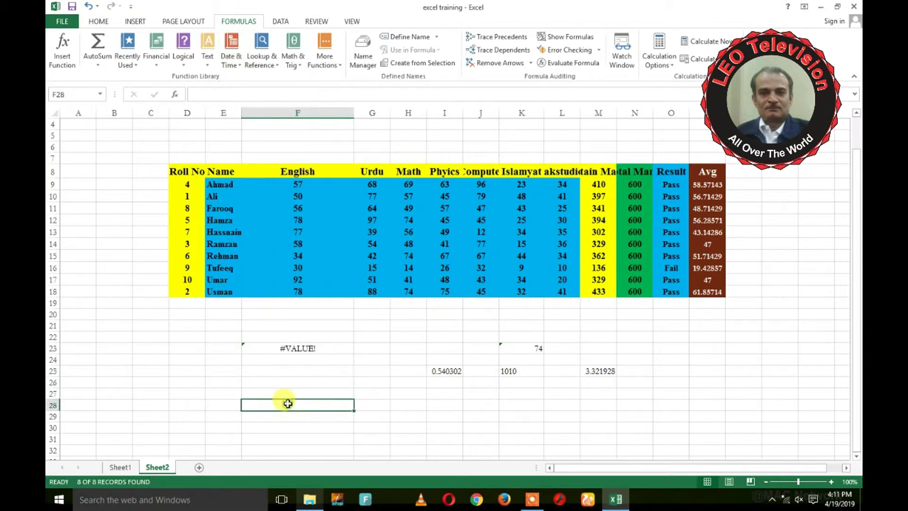
{"action": "left_click", "coordinate": [231, 51]}
{"action": "left_click", "coordinate": [248, 78]}
{"action": "type", "text": "2019"}
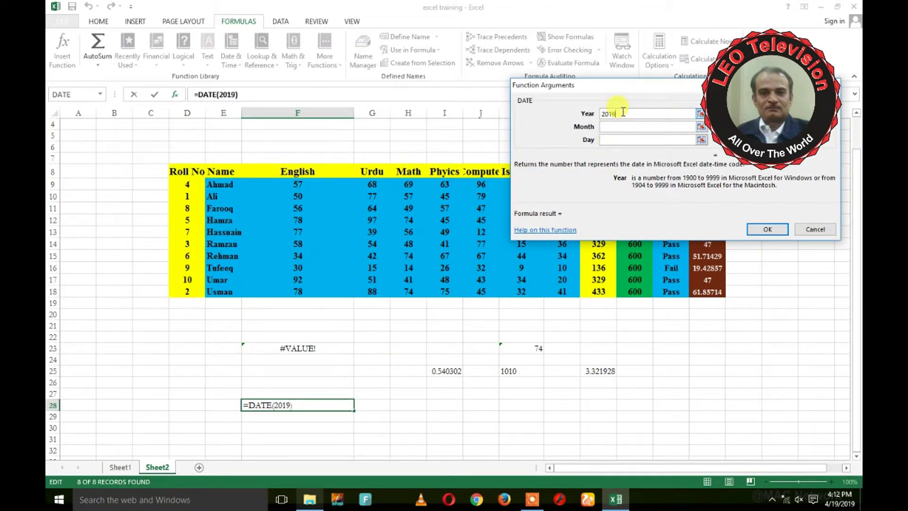
{"action": "left_click", "coordinate": [629, 129]}
{"action": "type", "text": "4"}
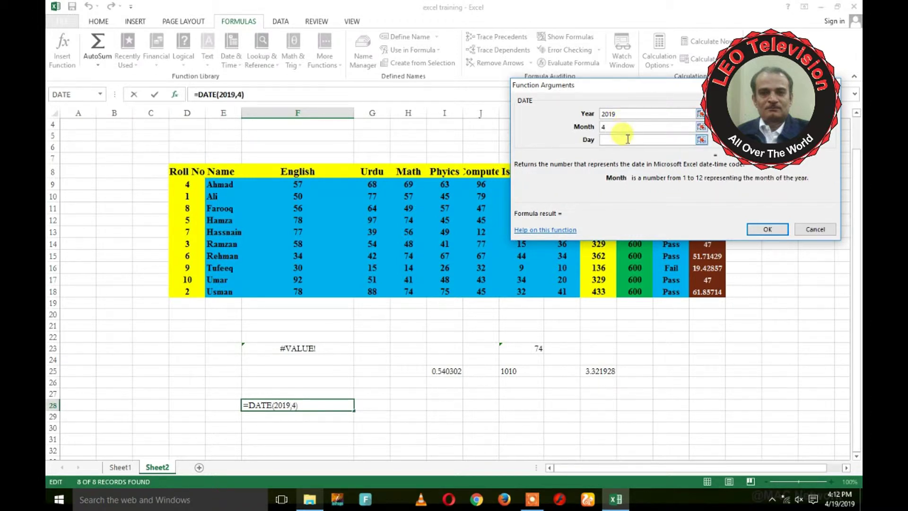
{"action": "type", "text": "19"}
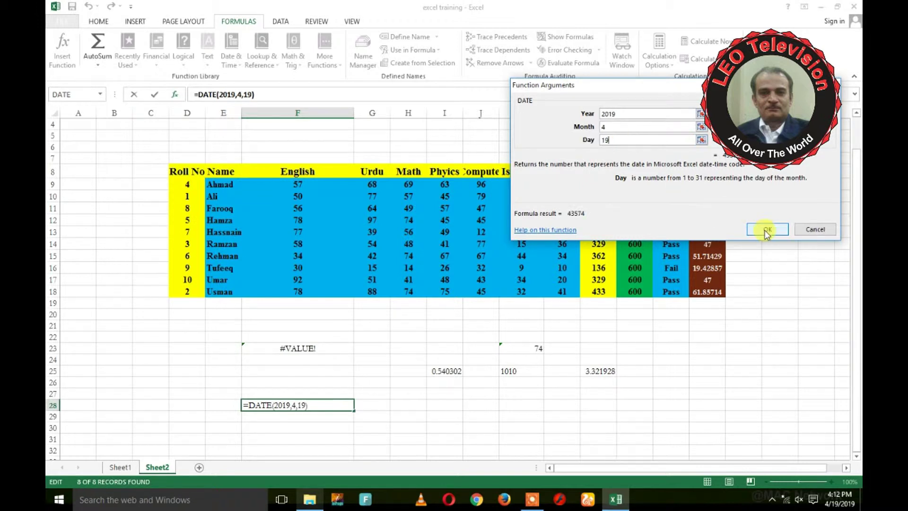
{"action": "left_click", "coordinate": [766, 230]}
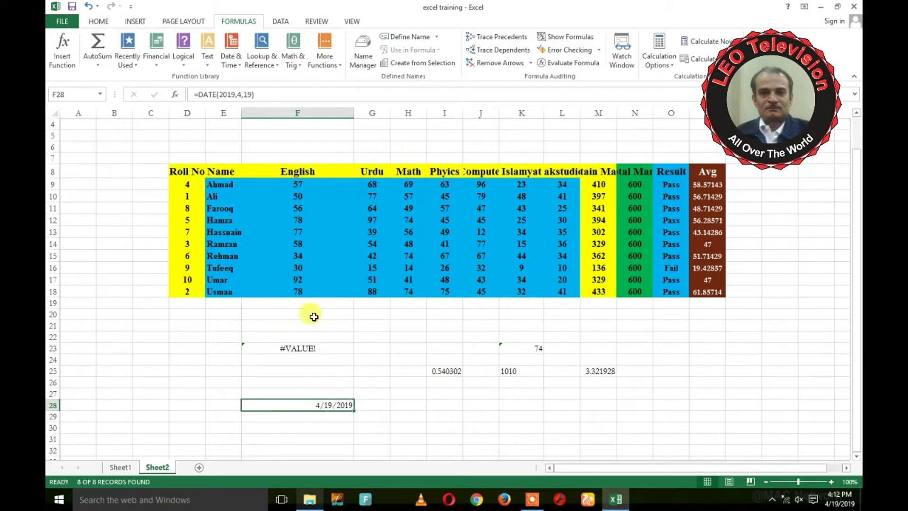
Step: Try adding DATEVALUE and then TIME to the F28 formula, cancelling both
{"action": "left_click", "coordinate": [232, 55]}
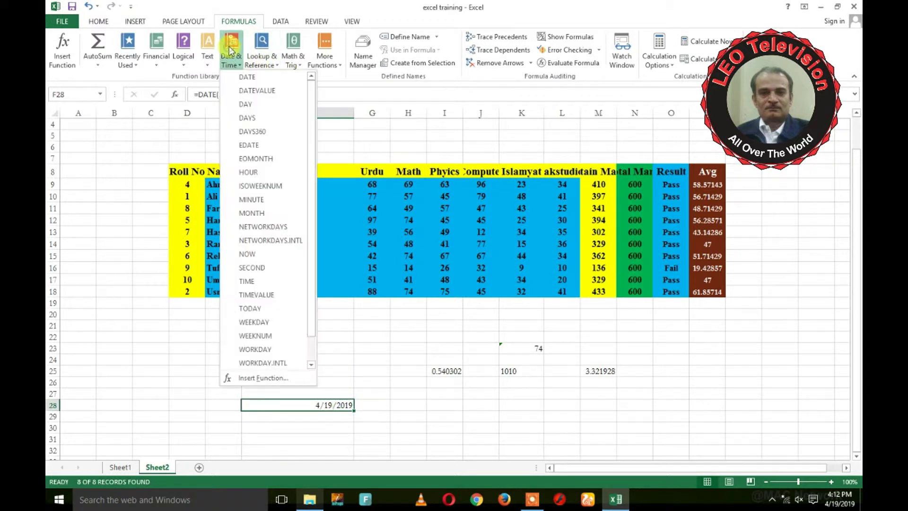
{"action": "left_click", "coordinate": [257, 90]}
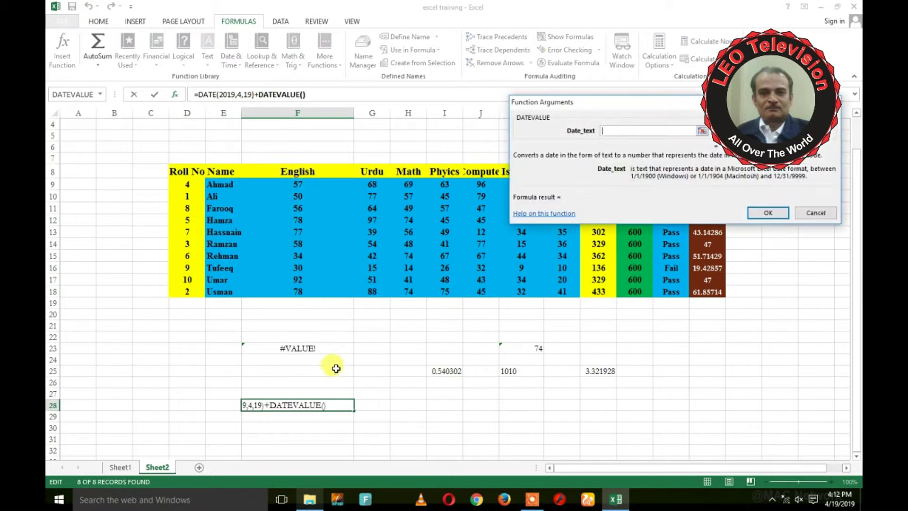
{"action": "left_click", "coordinate": [816, 212]}
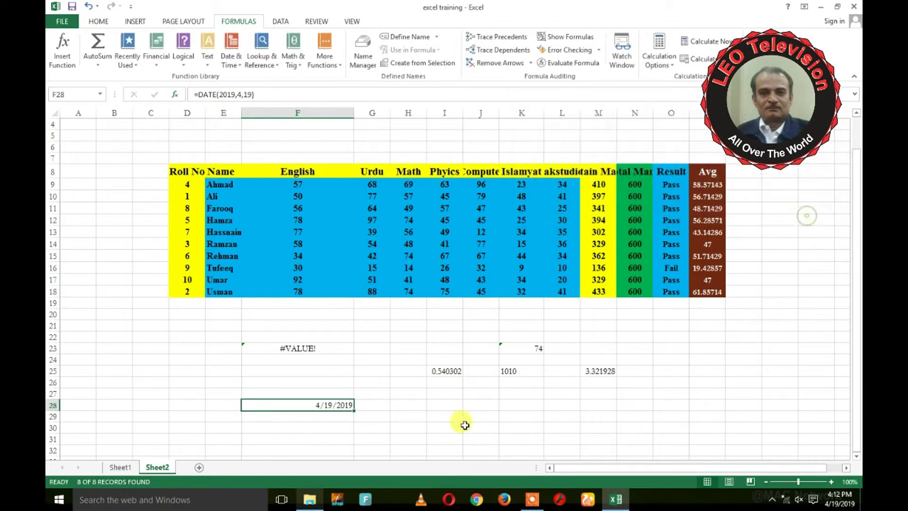
{"action": "left_click", "coordinate": [231, 50]}
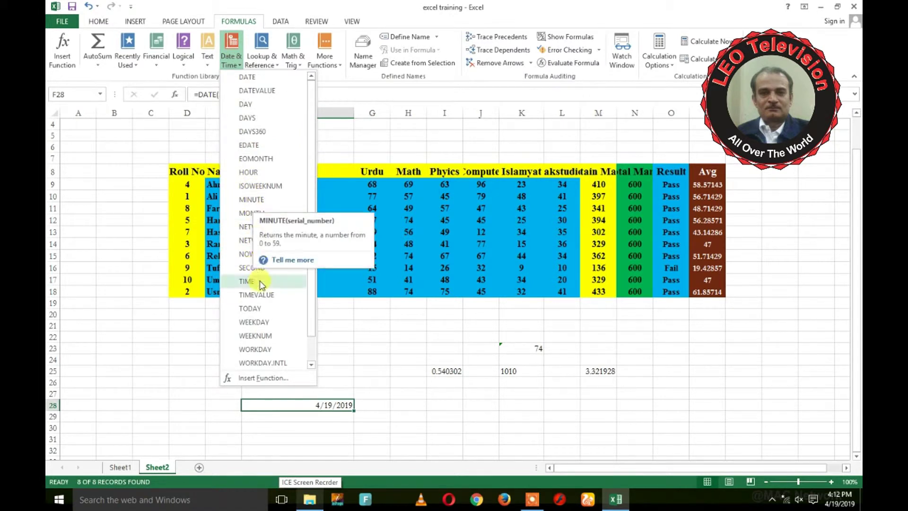
{"action": "left_click", "coordinate": [246, 281]}
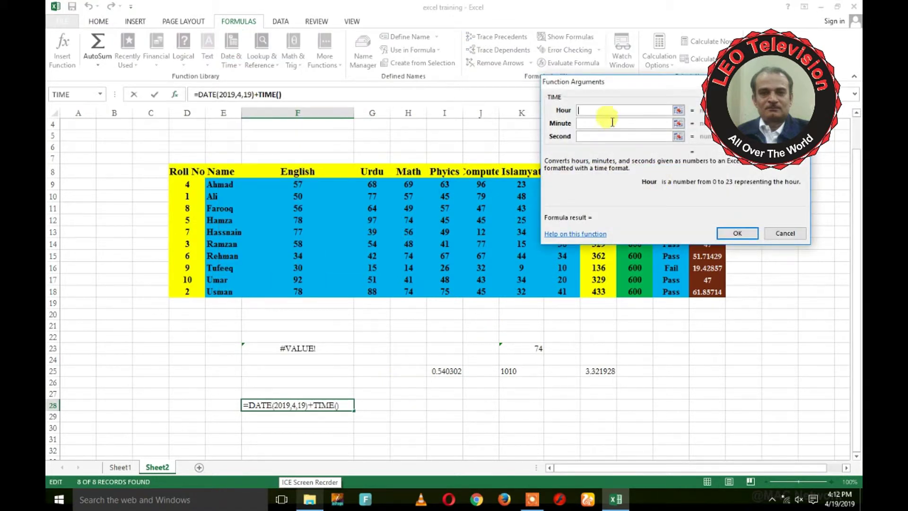
{"action": "left_click", "coordinate": [783, 233]}
{"action": "left_click", "coordinate": [208, 56]}
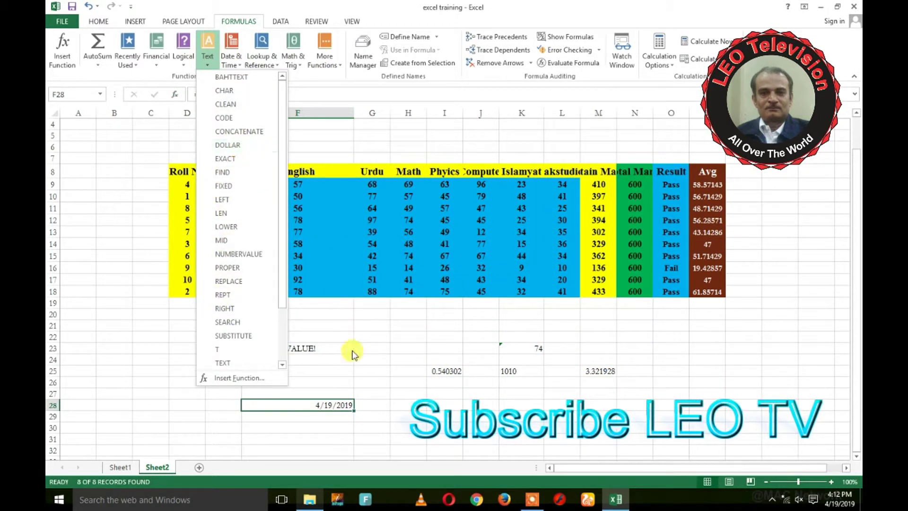
Step: Append DOLLAR(22) to K25's BASE formula, making it show 10/28/1902
{"action": "left_click", "coordinate": [369, 364]}
{"action": "left_click", "coordinate": [513, 373]}
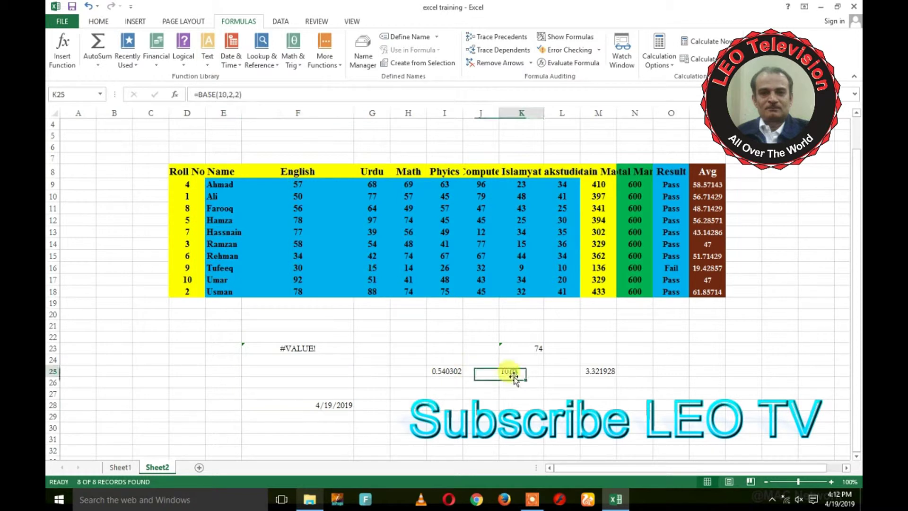
{"action": "left_click", "coordinate": [209, 52]}
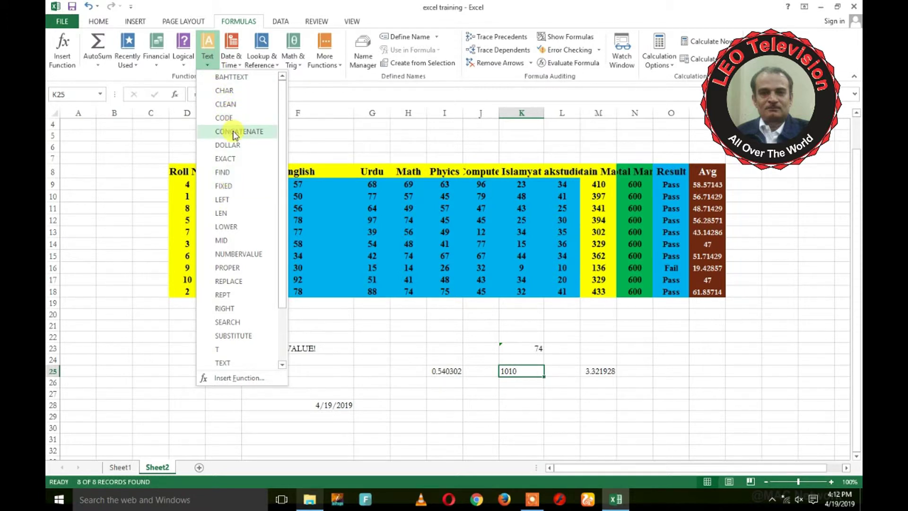
{"action": "scroll", "coordinate": [228, 132], "scroll_direction": "down", "scroll_amount": 1}
{"action": "scroll", "coordinate": [234, 135], "scroll_direction": "down", "scroll_amount": 1}
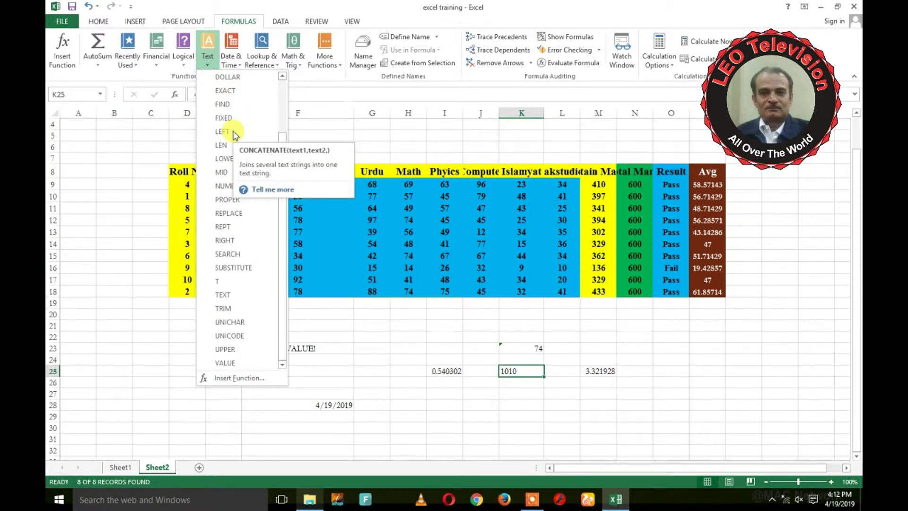
{"action": "scroll", "coordinate": [233, 135], "scroll_direction": "up", "scroll_amount": 2}
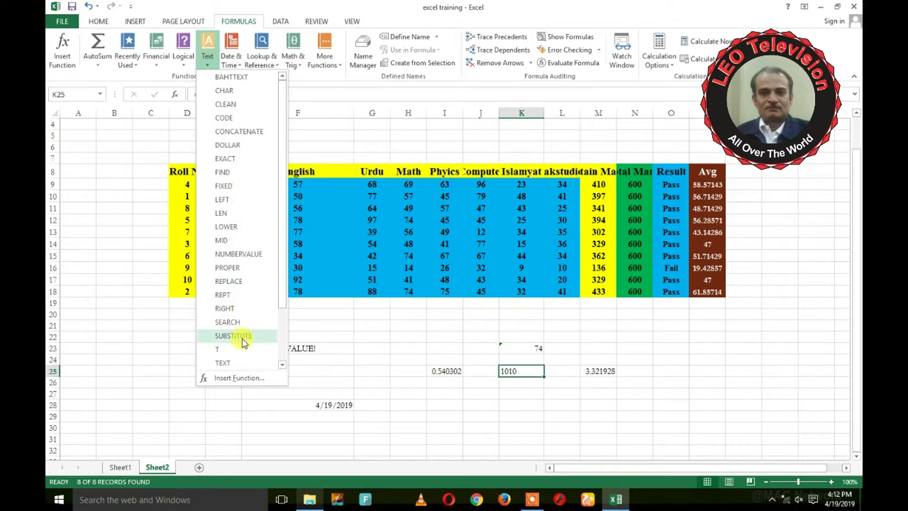
{"action": "scroll", "coordinate": [238, 348], "scroll_direction": "down", "scroll_amount": 2}
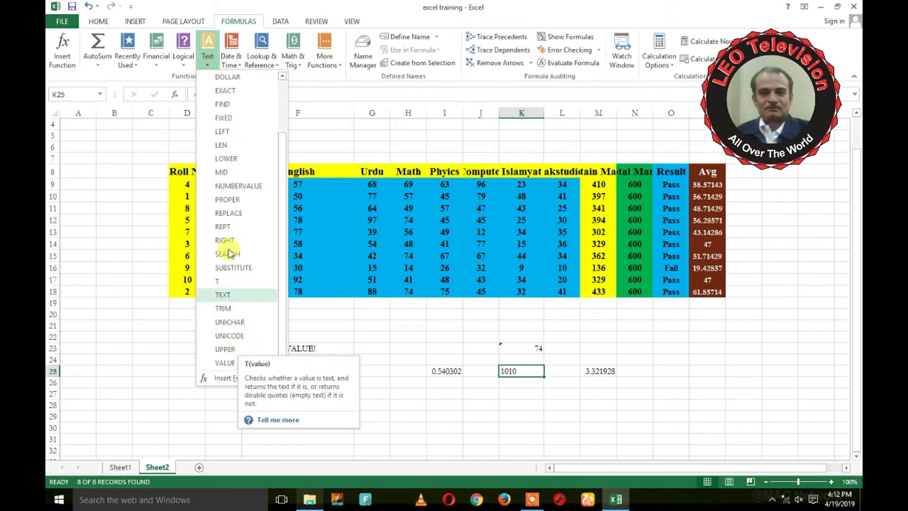
{"action": "scroll", "coordinate": [220, 180], "scroll_direction": "up", "scroll_amount": 2}
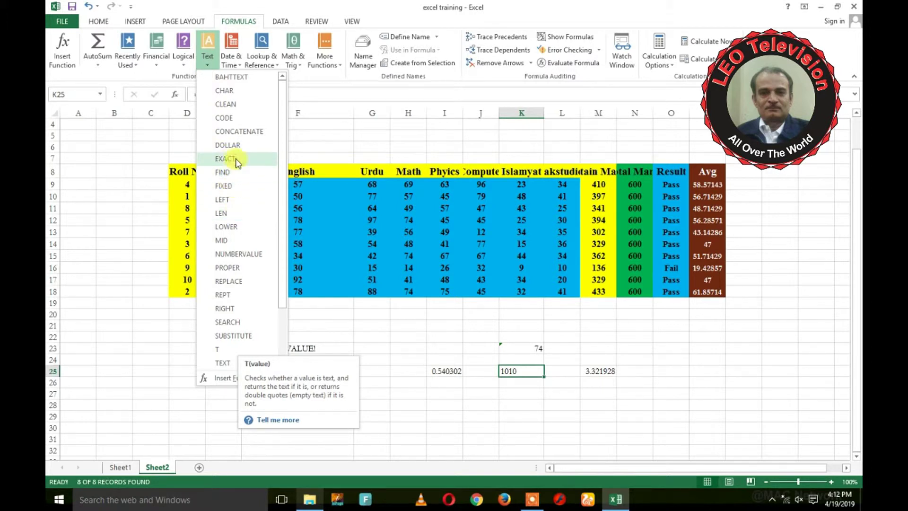
{"action": "left_click", "coordinate": [227, 145]}
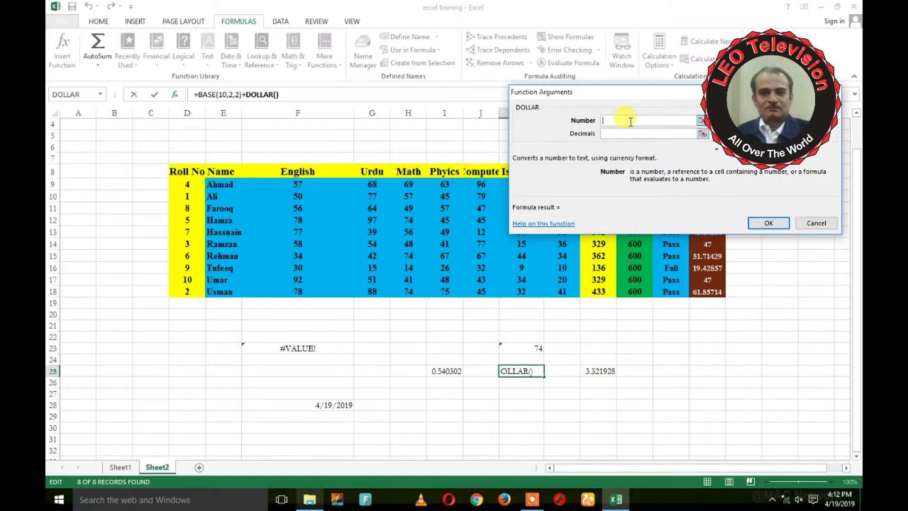
{"action": "type", "text": "22"}
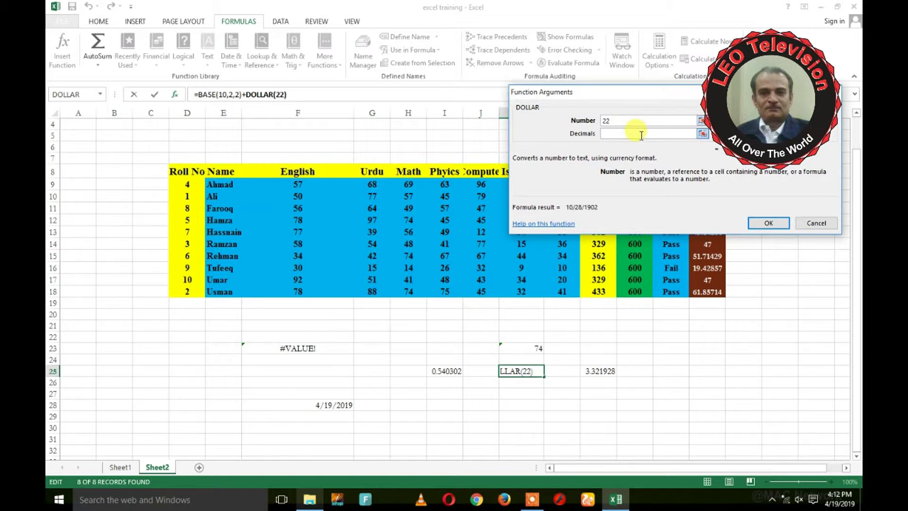
{"action": "left_click", "coordinate": [768, 222]}
Step: Widen column K to fit the result and reselect K25
{"action": "left_click", "coordinate": [552, 405]}
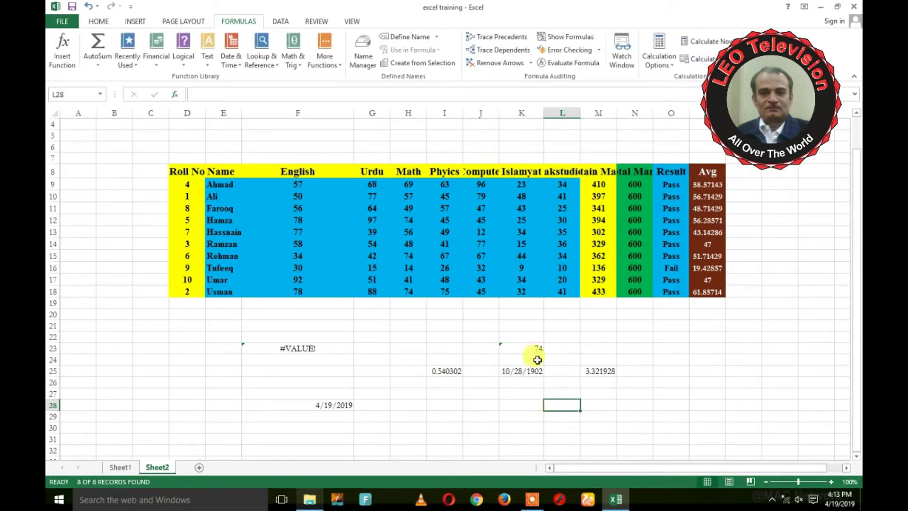
{"action": "left_click_drag", "start_coordinate": [543, 112], "coordinate": [611, 109]}
{"action": "left_click", "coordinate": [573, 370]}
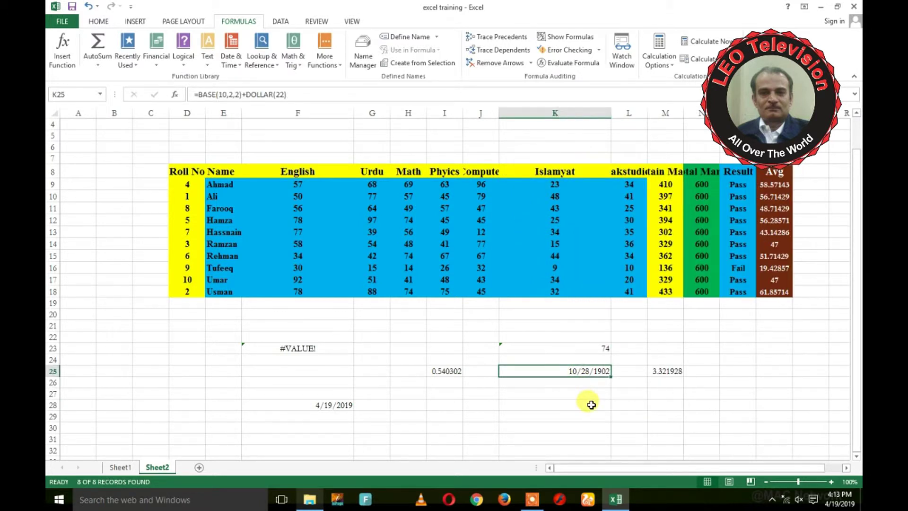
{"action": "left_click", "coordinate": [190, 48]}
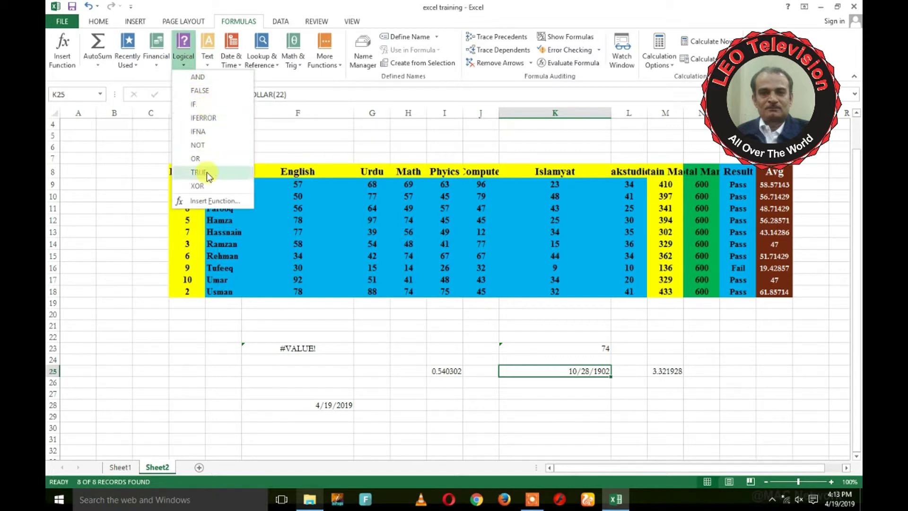
{"action": "mouse_move", "coordinate": [192, 103]}
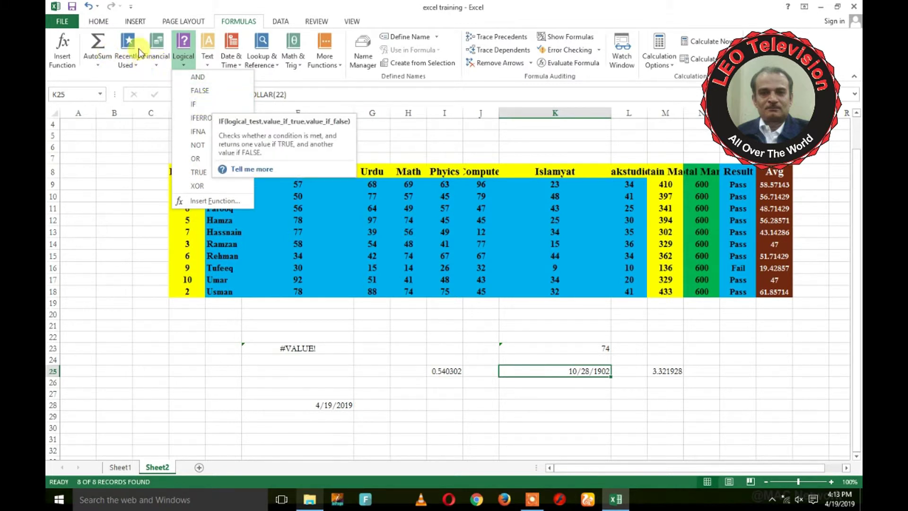
{"action": "left_click", "coordinate": [156, 58]}
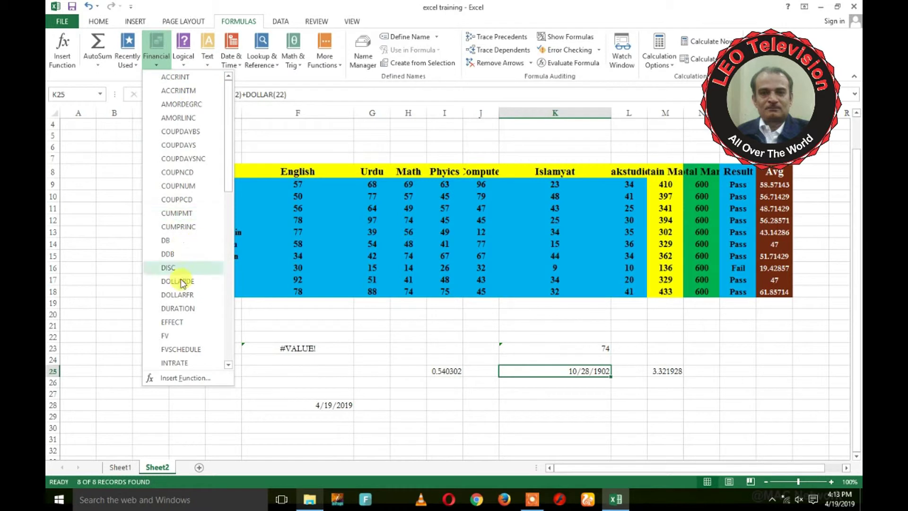
{"action": "scroll", "coordinate": [178, 300], "scroll_direction": "down", "scroll_amount": 3}
{"action": "scroll", "coordinate": [181, 304], "scroll_direction": "down", "scroll_amount": 3}
{"action": "scroll", "coordinate": [182, 301], "scroll_direction": "down", "scroll_amount": 2}
{"action": "scroll", "coordinate": [183, 293], "scroll_direction": "down", "scroll_amount": 3}
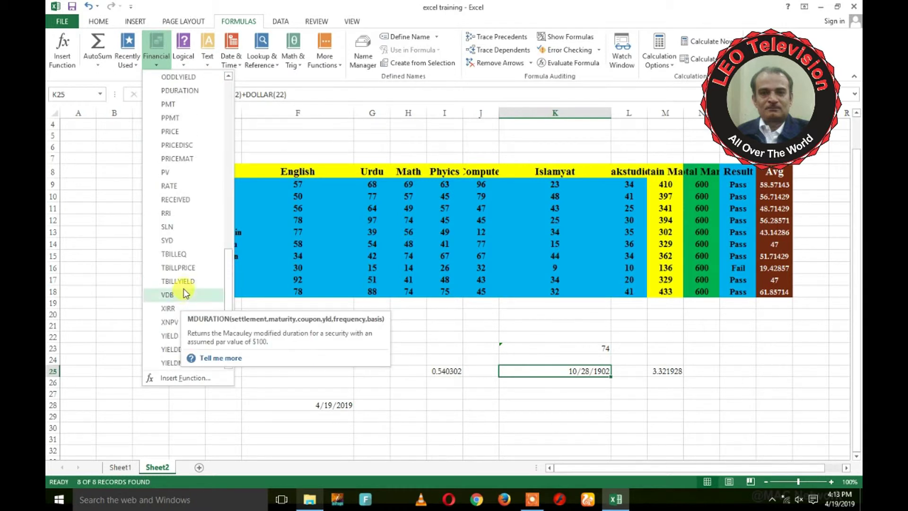
{"action": "left_click", "coordinate": [128, 52]}
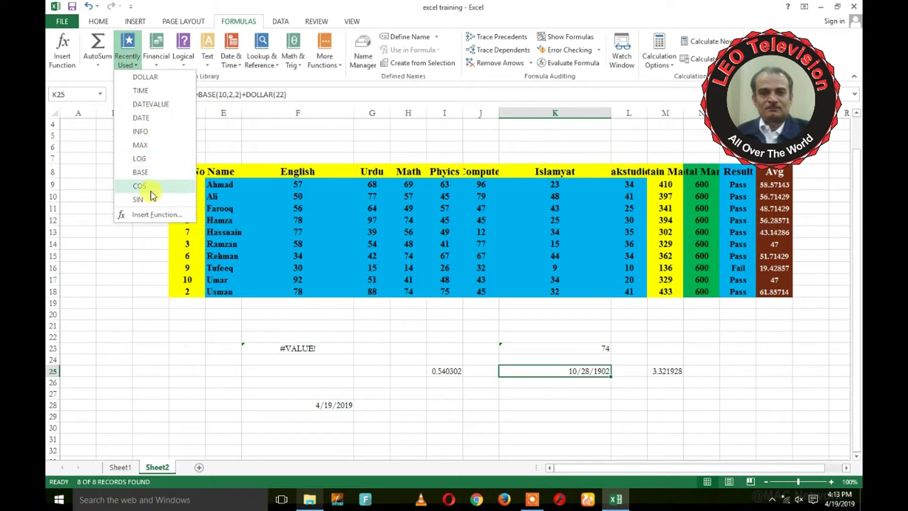
Step: Append SIN(55) from Recently Used to the COS(1) formula in I25
{"action": "left_click", "coordinate": [437, 381]}
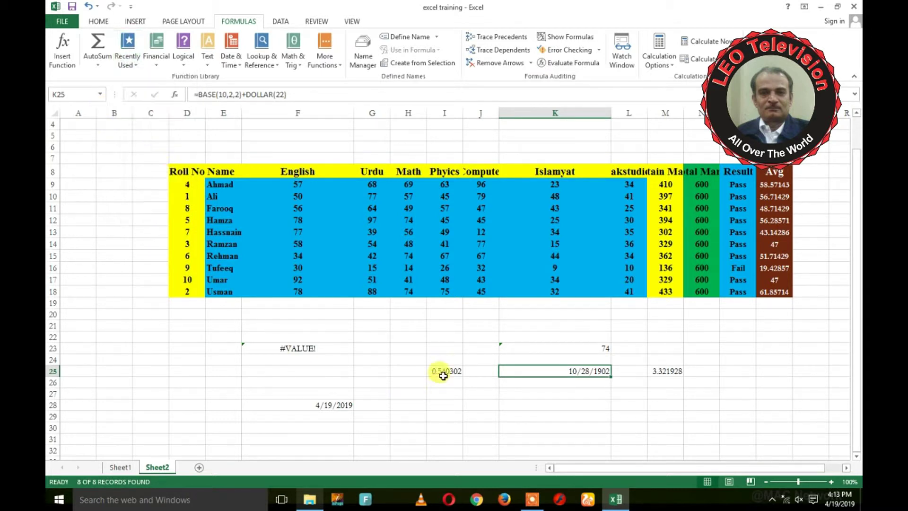
{"action": "left_click", "coordinate": [442, 371]}
{"action": "left_click", "coordinate": [125, 49]}
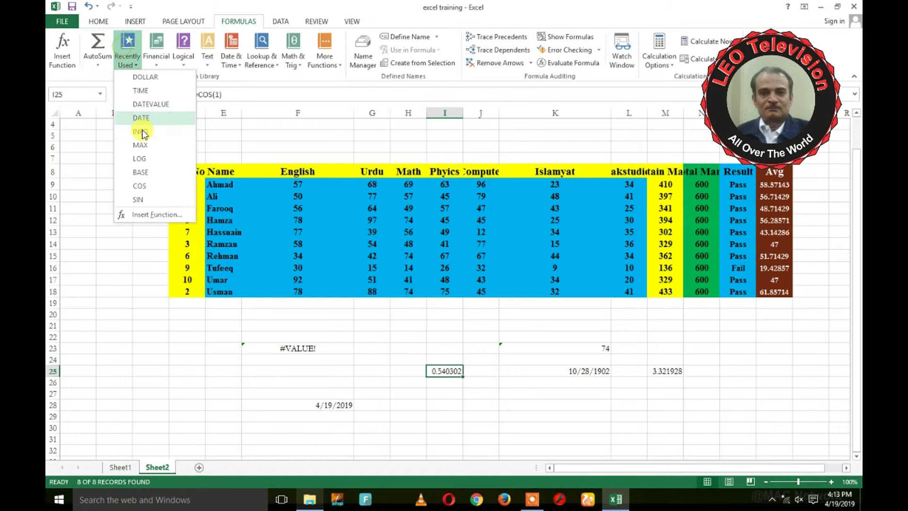
{"action": "left_click", "coordinate": [150, 199]}
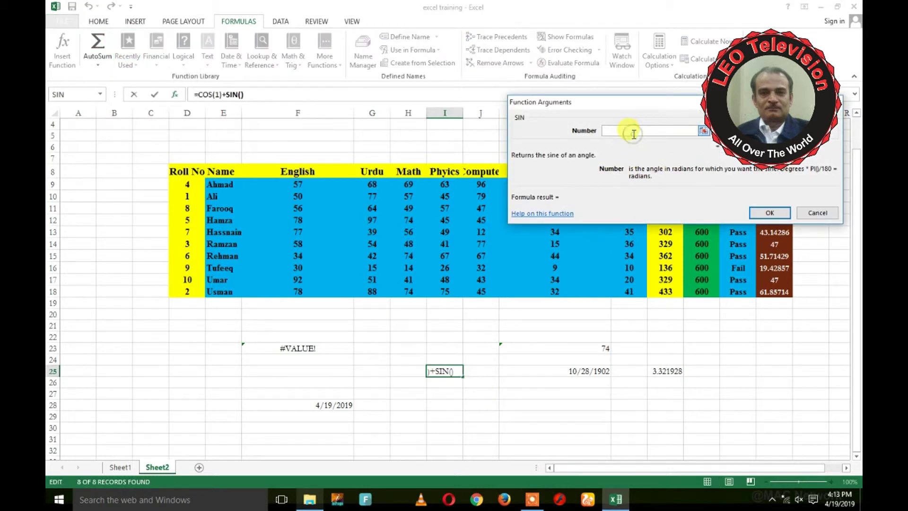
{"action": "type", "text": "55"}
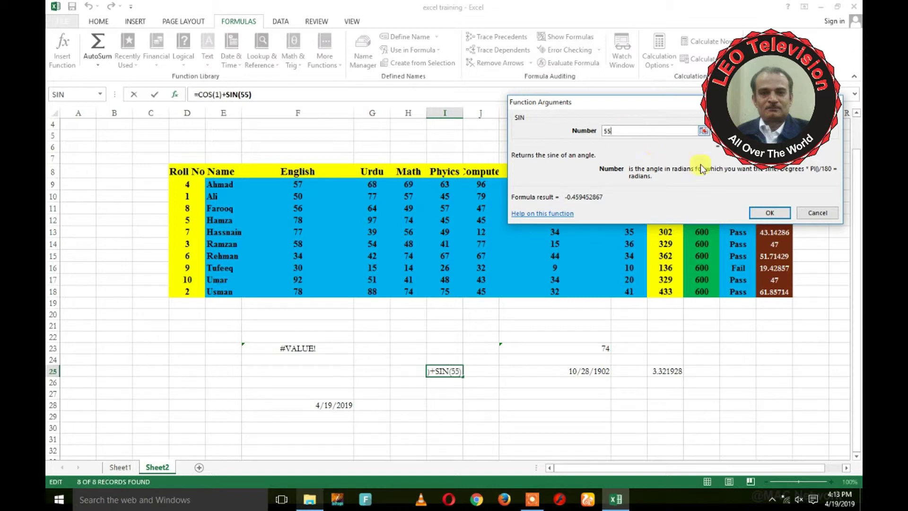
{"action": "left_click", "coordinate": [769, 213]}
Step: Reopen the SIN arguments for I25, confirming its value of -0.45945
{"action": "left_click", "coordinate": [513, 386]}
{"action": "left_click", "coordinate": [443, 371]}
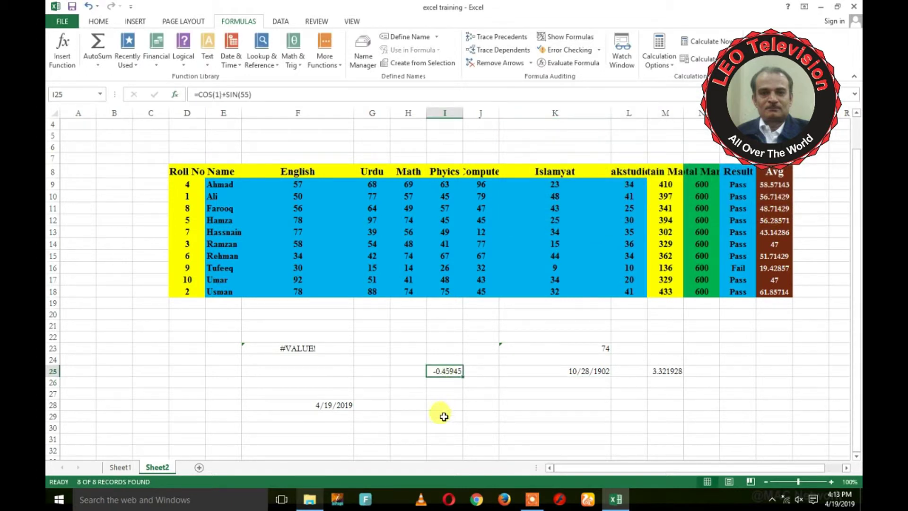
{"action": "left_click", "coordinate": [97, 61]}
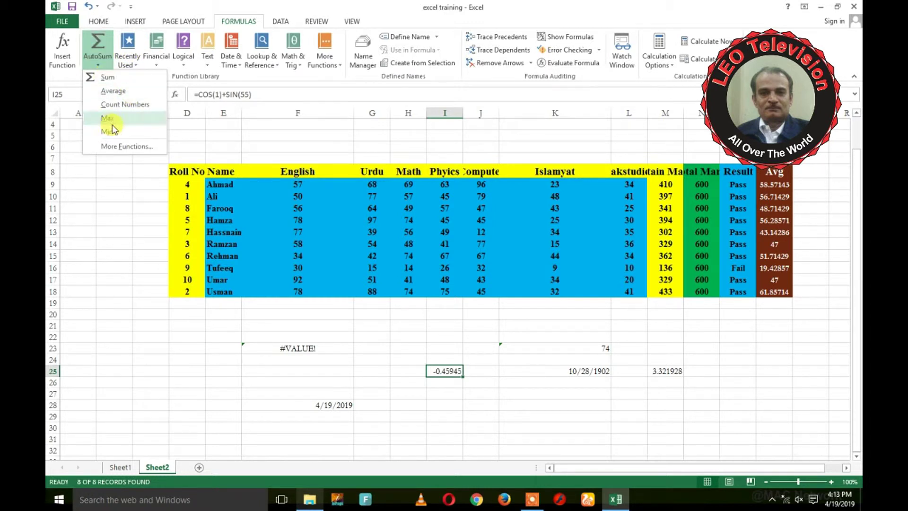
{"action": "left_click", "coordinate": [68, 52]}
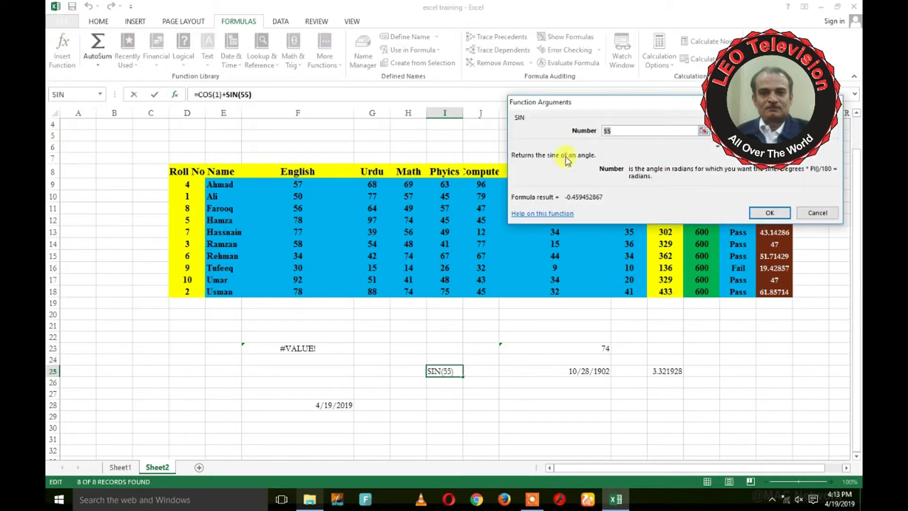
{"action": "left_click", "coordinate": [769, 212]}
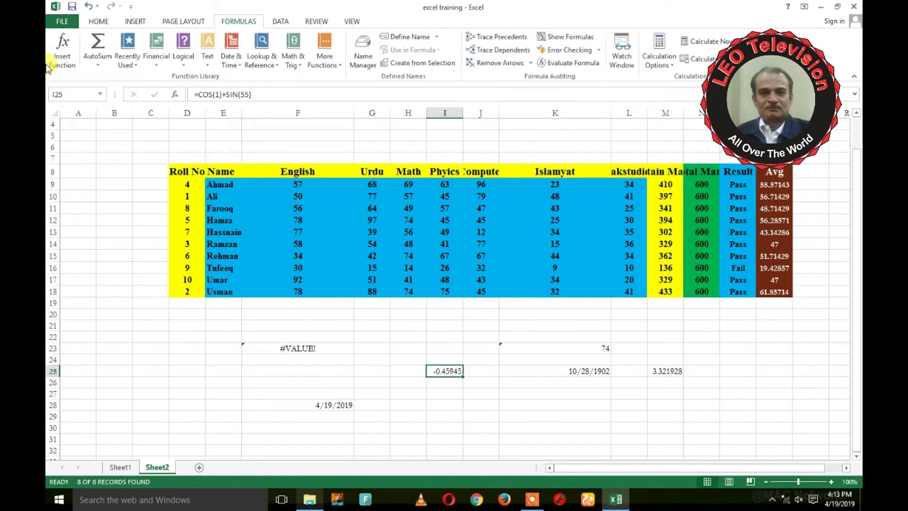
{"action": "left_click", "coordinate": [62, 45]}
Step: Extend the I25 formula with +F11+F14:I25 and accept the circular-reference warning
{"action": "left_click", "coordinate": [259, 94]}
{"action": "type", "text": "+"}
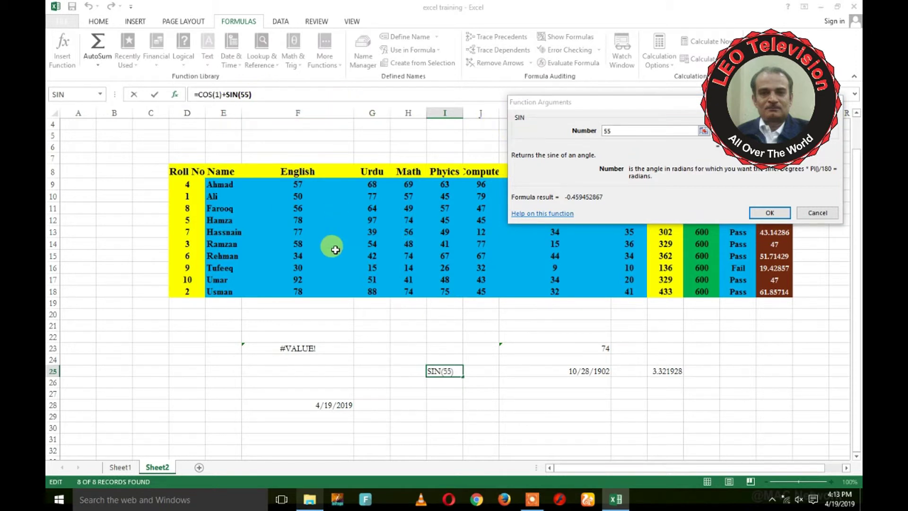
{"action": "left_click", "coordinate": [298, 208]}
{"action": "type", "text": "+"}
{"action": "left_click_drag", "start_coordinate": [440, 371], "coordinate": [301, 248]}
{"action": "left_click", "coordinate": [556, 138]}
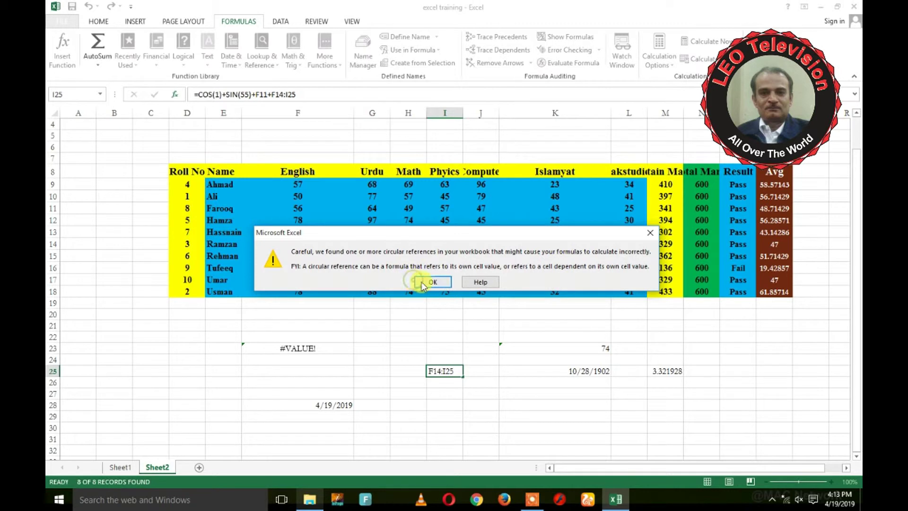
{"action": "left_click", "coordinate": [426, 282]}
{"action": "left_click", "coordinate": [408, 348]}
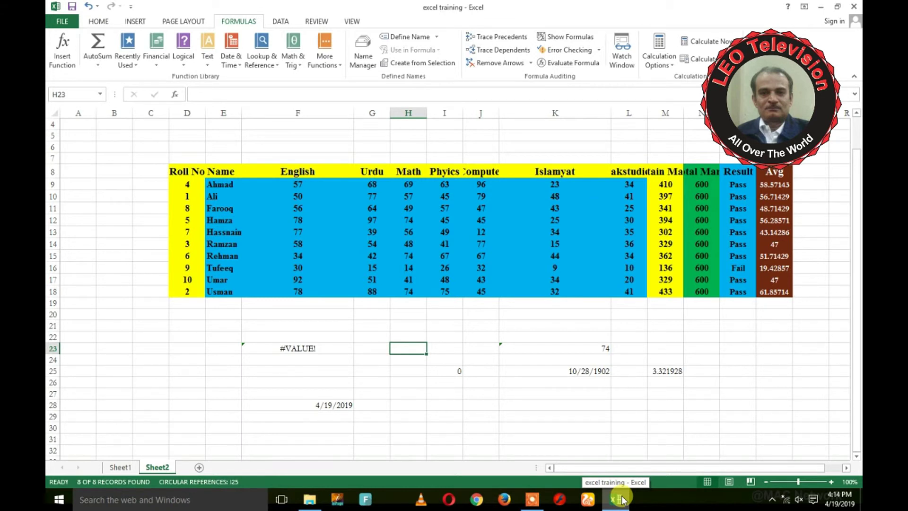
{"action": "left_click", "coordinate": [621, 499]}
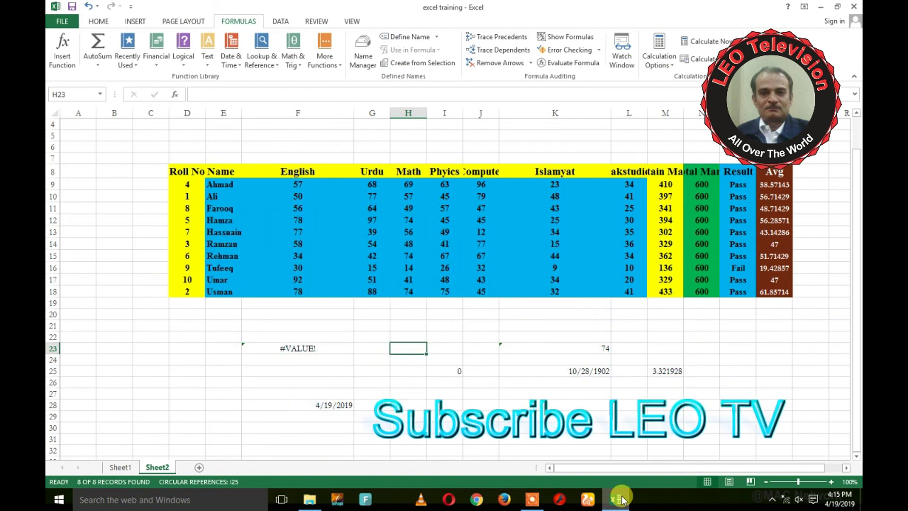
{"action": "left_click", "coordinate": [618, 499]}
{"action": "left_click", "coordinate": [619, 499]}
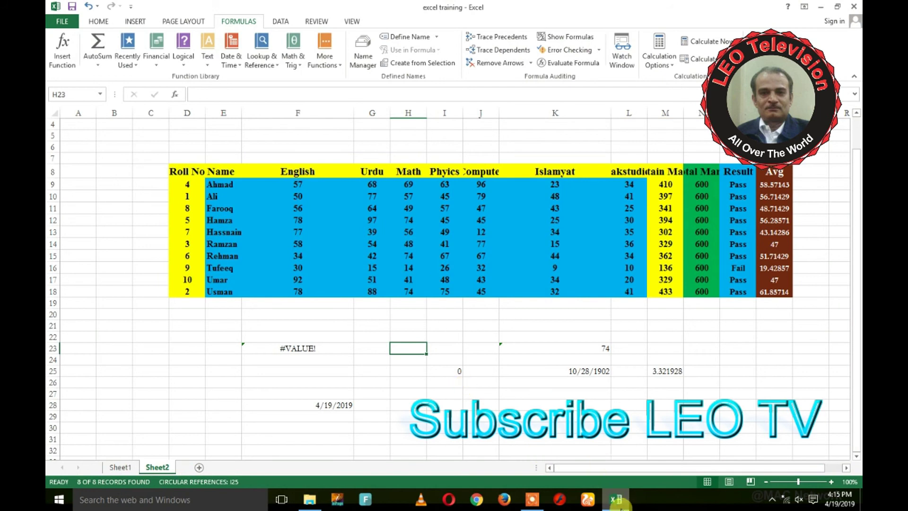
{"action": "left_click", "coordinate": [613, 503]}
{"action": "left_click", "coordinate": [613, 502]}
{"action": "left_click", "coordinate": [532, 499]}
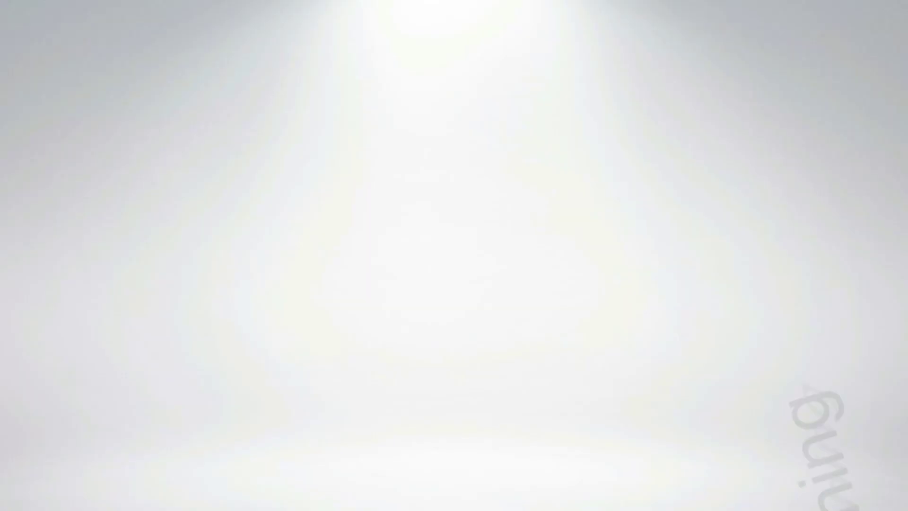